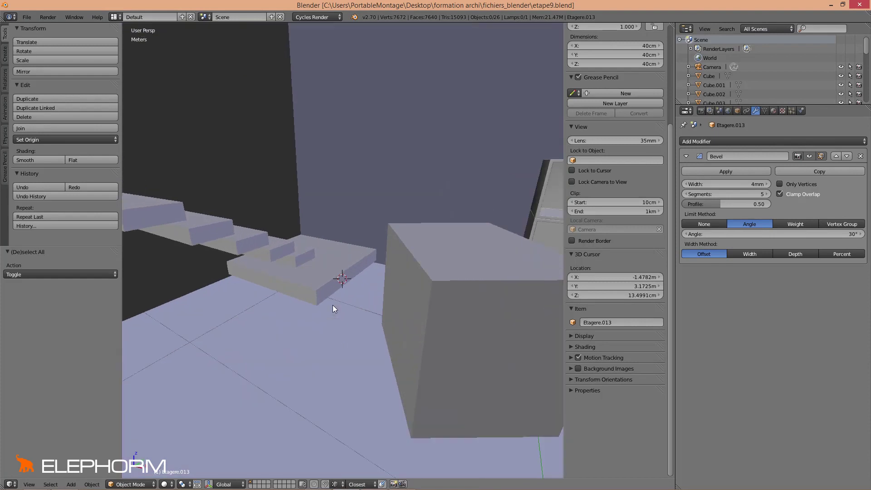
# Step: Rename the low block at the foot of the staircase as "1ere marche"
pyautogui.rightClick(311, 290)
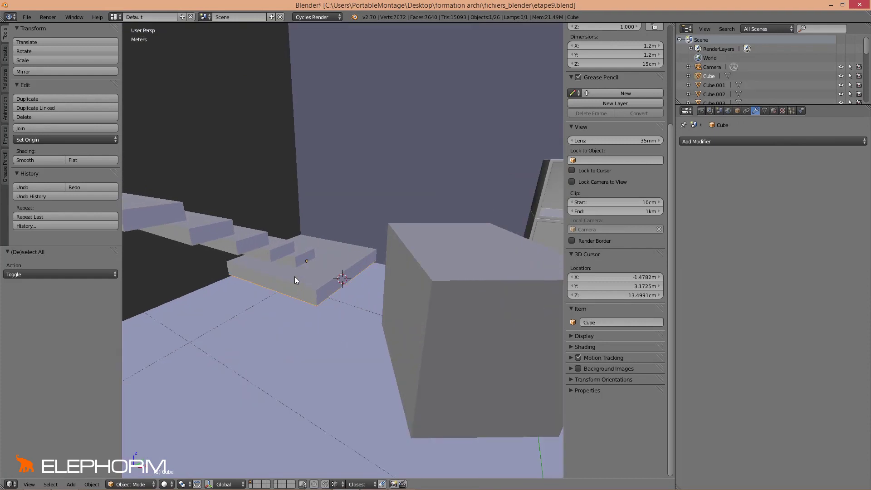
pyautogui.moveTo(265, 262); pyautogui.dragTo(343, 292, button='middle')
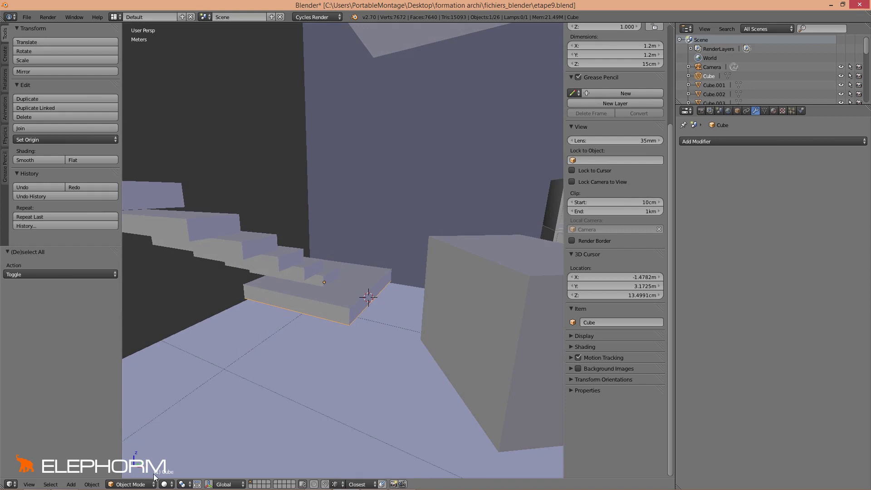
pyautogui.click(737, 110)
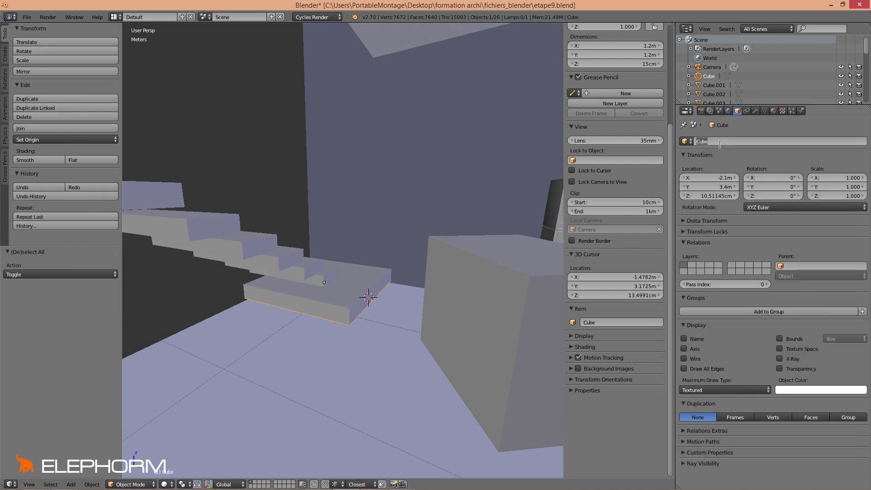
pyautogui.write('1ere marche')
pyautogui.press('Return')
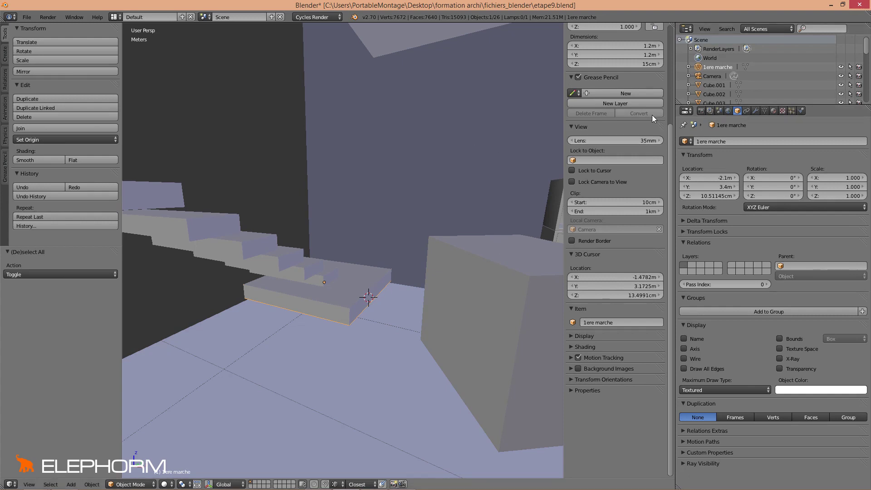
# Step: Add a Bevel modifier to the 1ere marche block and set its width to 5 mm
pyautogui.click(756, 112)
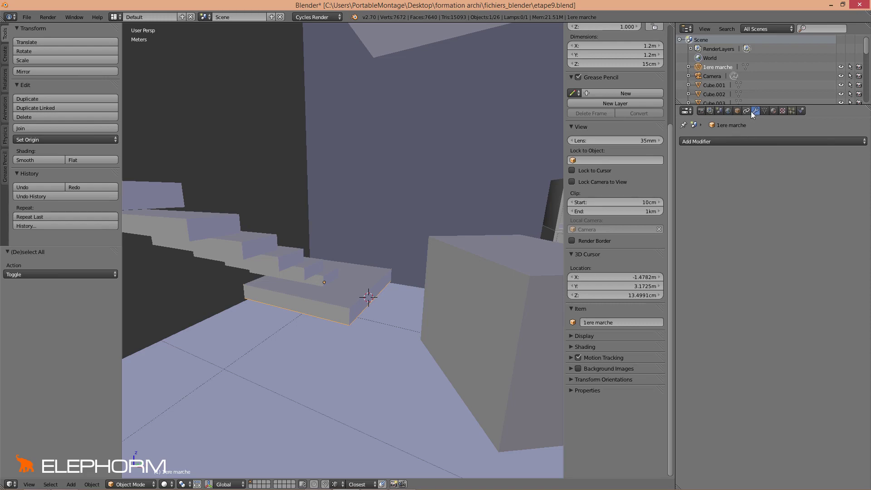
pyautogui.click(731, 141)
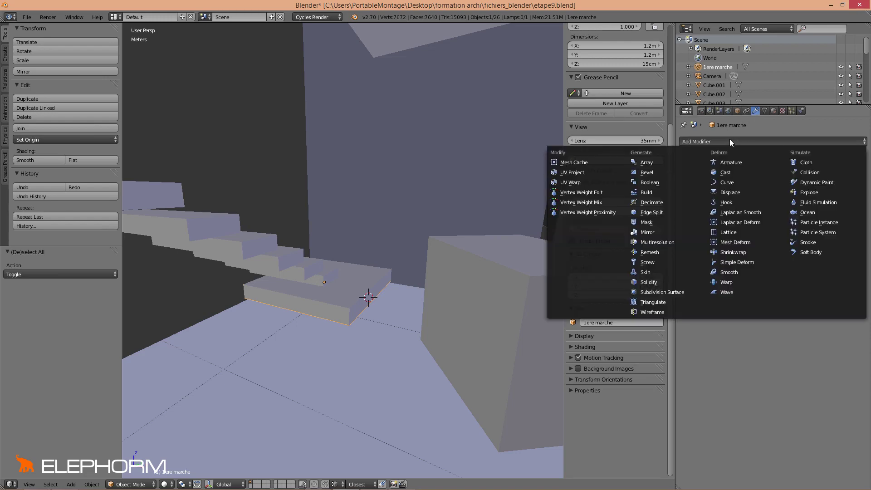
pyautogui.click(652, 172)
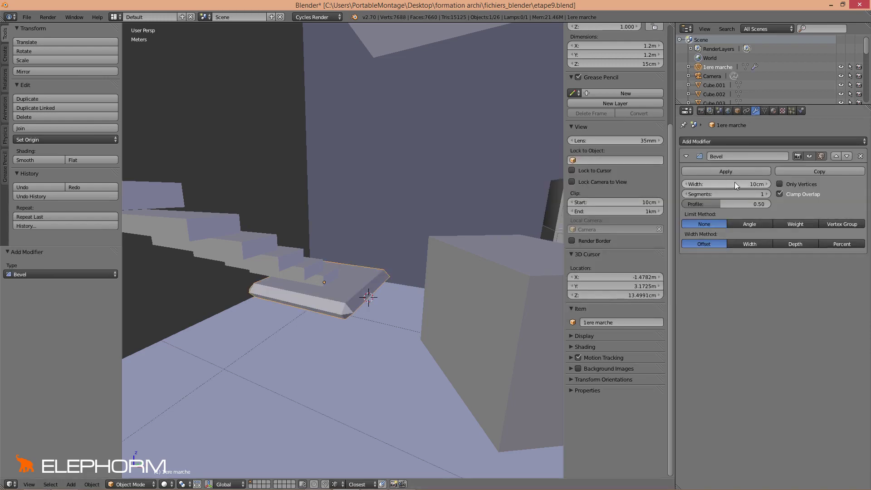
pyautogui.moveTo(734, 183)
pyautogui.mouseDown()
pyautogui.moveTo(685, 184)
pyautogui.moveTo(747, 184)
pyautogui.mouseUp()
pyautogui.click(747, 184)
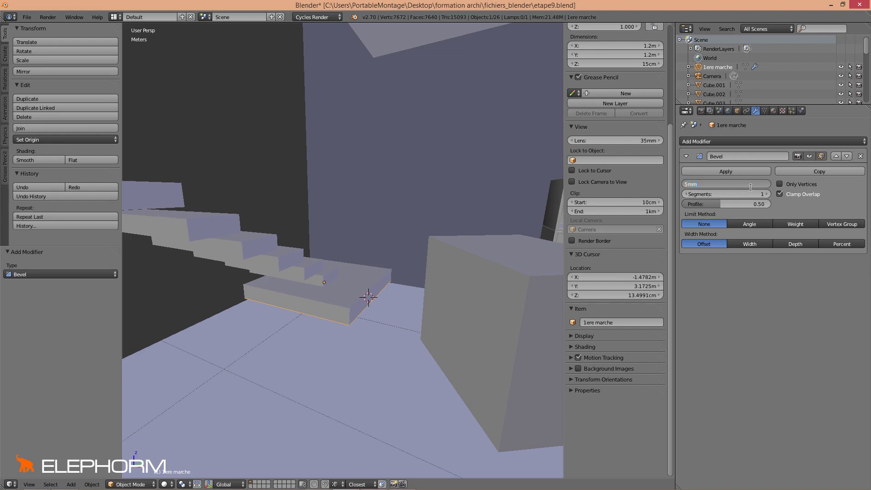
pyautogui.write('5mm')
pyautogui.press('Return')
pyautogui.scroll(3, 340, 303)
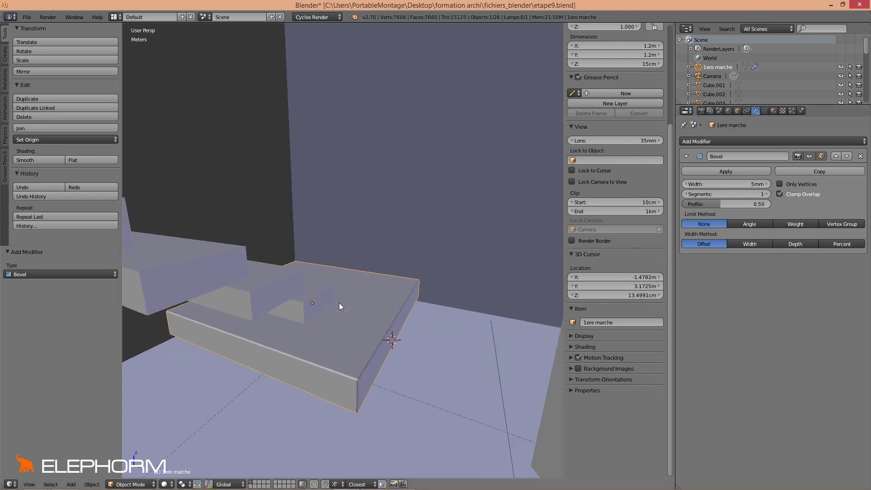
pyautogui.moveTo(339, 303)
pyautogui.mouseDown(button='middle')
pyautogui.moveTo(343, 350)
pyautogui.moveTo(341, 297)
pyautogui.mouseUp(button='middle')
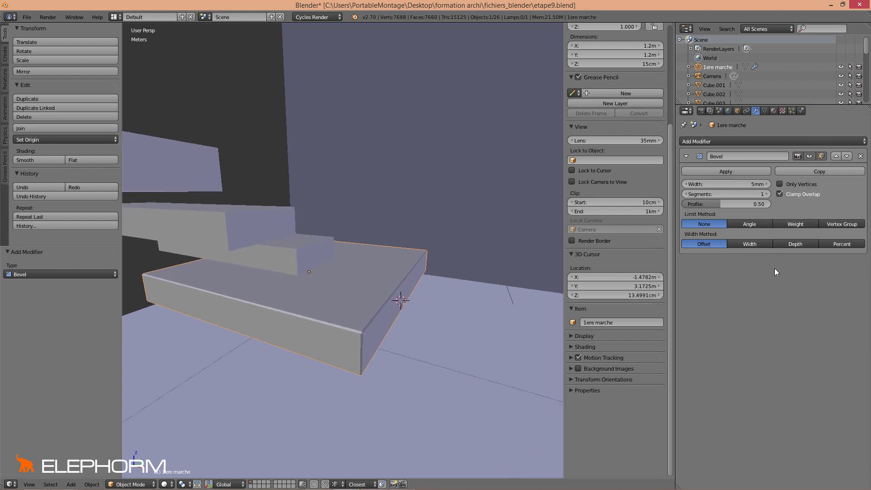
# Step: Set the block's bevel to 5 segments and apply smooth shading to the object
pyautogui.click(766, 194)
pyautogui.click(765, 194)
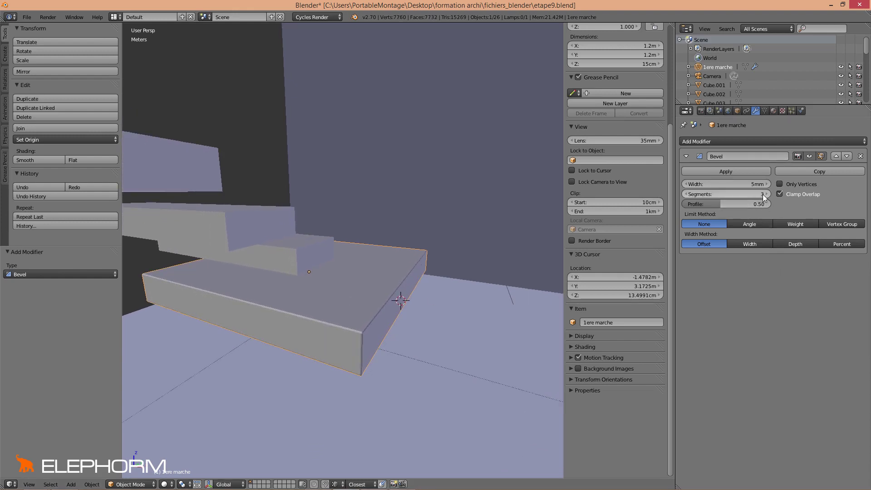
pyautogui.click(766, 194)
pyautogui.click(766, 194)
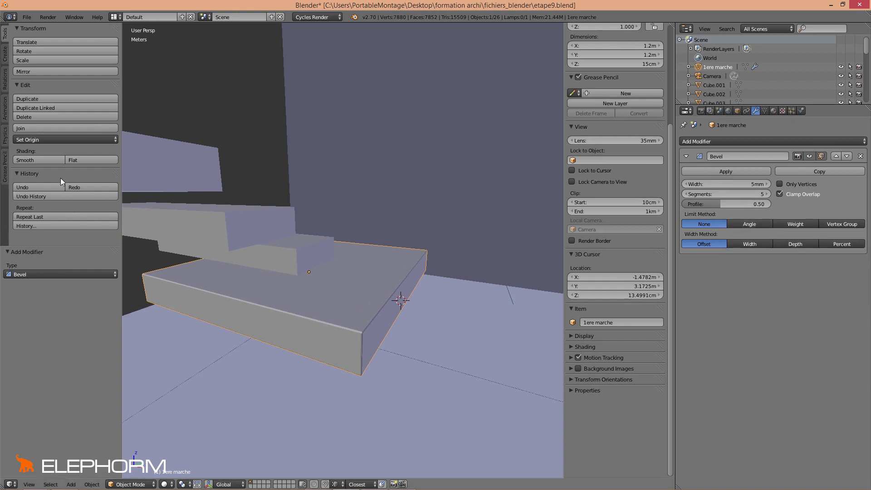
pyautogui.click(47, 160)
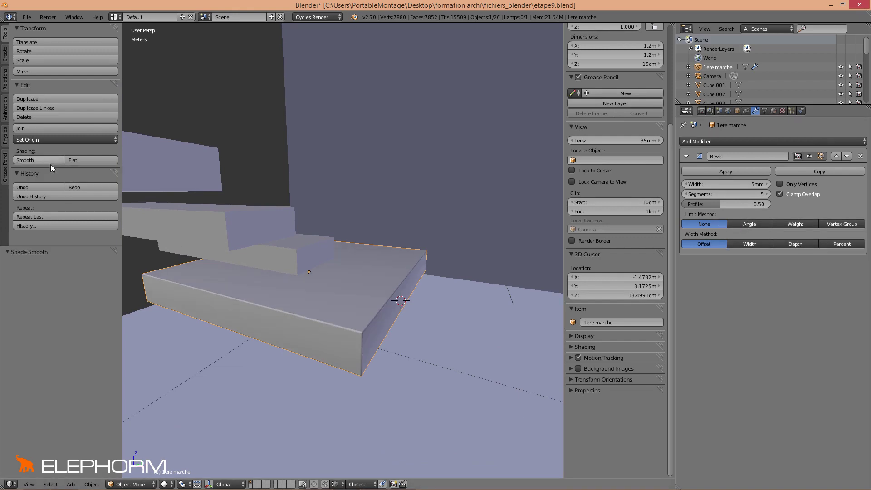
# Step: Select the escalier object with the floating treads above the first step block
pyautogui.moveTo(390, 377); pyautogui.dragTo(352, 350, button='middle')
pyautogui.rightClick(376, 316)
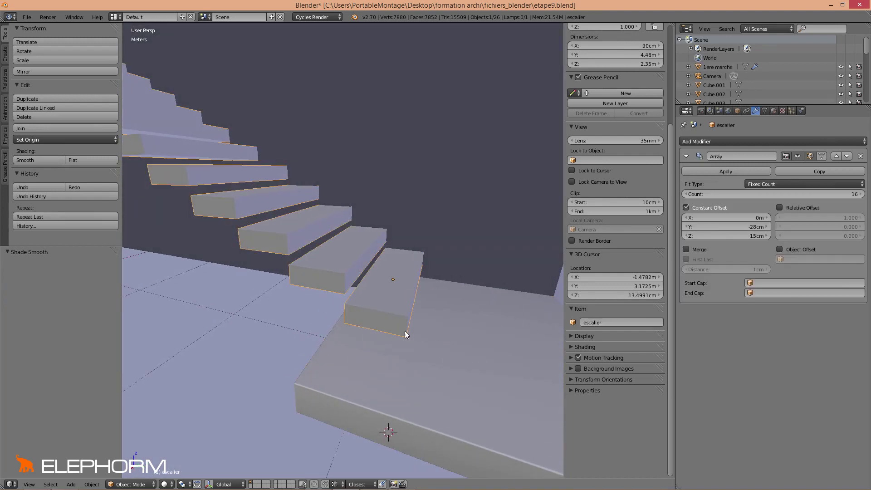
pyautogui.moveTo(405, 335); pyautogui.dragTo(367, 343, button='middle')
pyautogui.press('Tab')
pyautogui.press('Tab')
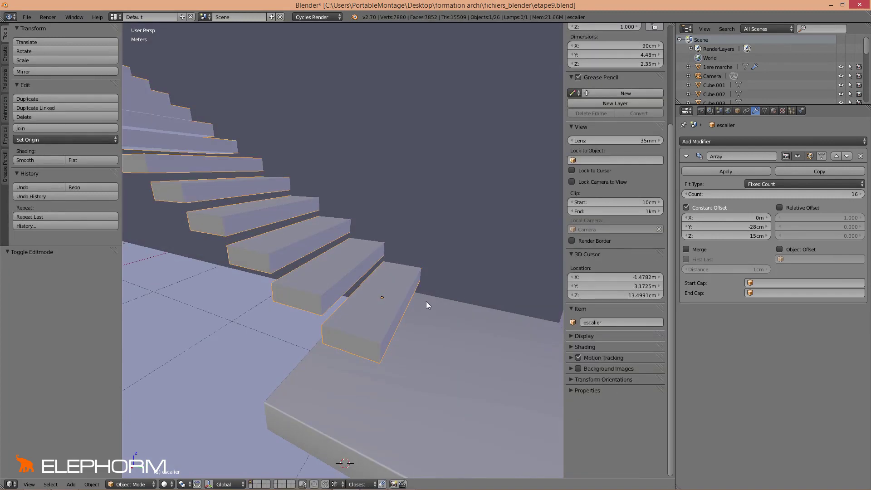
pyautogui.hotkey('ctrl', 'z')
pyautogui.hotkey('ctrl', 'z')
pyautogui.hotkey('ctrl', 'shift', 'z')
pyautogui.hotkey('ctrl', 'shift', 'z')
# Step: Add a Bevel modifier to the escalier object after its Array and set the bevel width to 5 mm
pyautogui.click(710, 141)
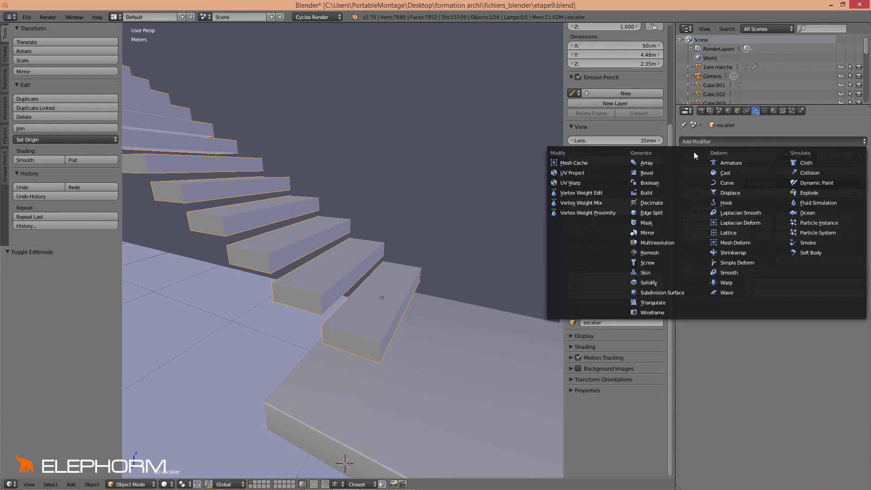
pyautogui.click(665, 172)
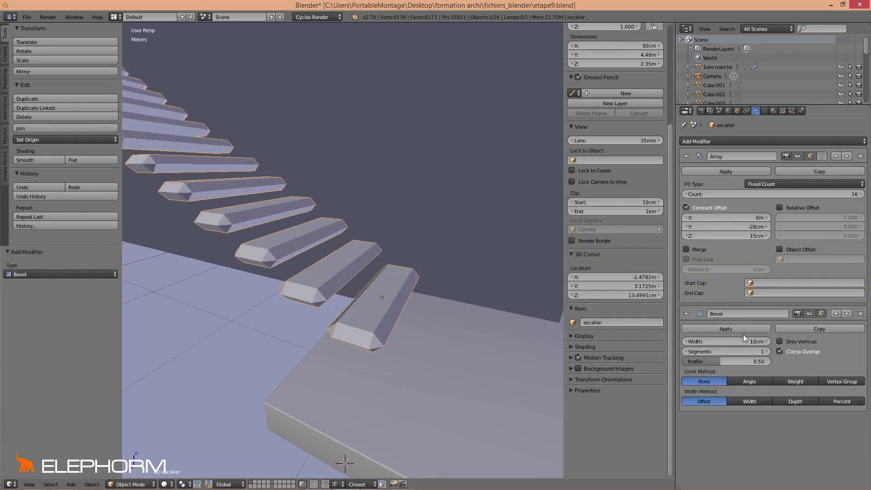
pyautogui.click(753, 341)
pyautogui.write('5')
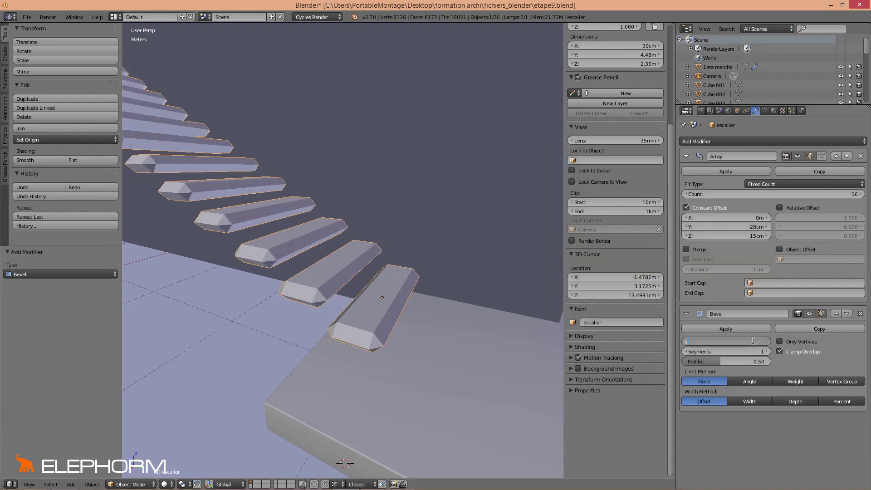
pyautogui.write('mm')
pyautogui.press('Return')
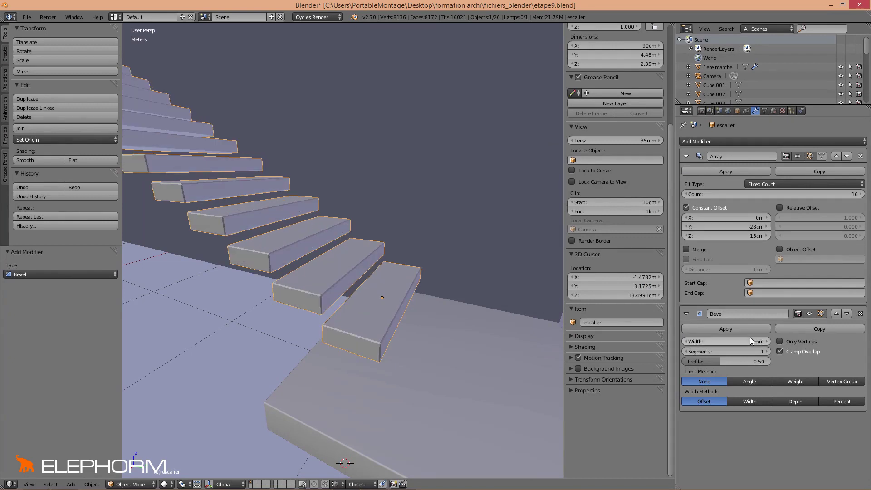
# Step: Set the staircase bevel to 5 segments and apply smooth shading to the treads
pyautogui.click(767, 352)
pyautogui.click(767, 351)
pyautogui.click(767, 351)
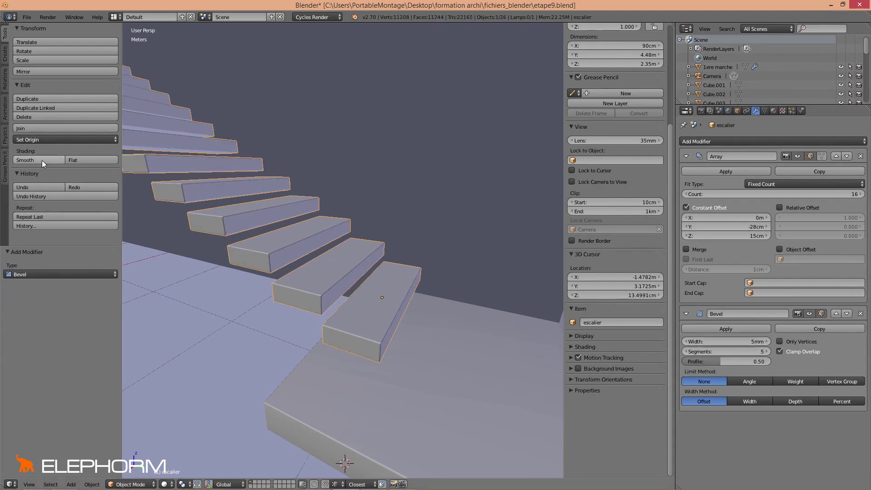
pyautogui.click(41, 159)
# Step: Isolate the staircase in local view and frame its lowest treads
pyautogui.moveTo(349, 336); pyautogui.dragTo(330, 334, button='middle')
pyautogui.press('KP_Divide')
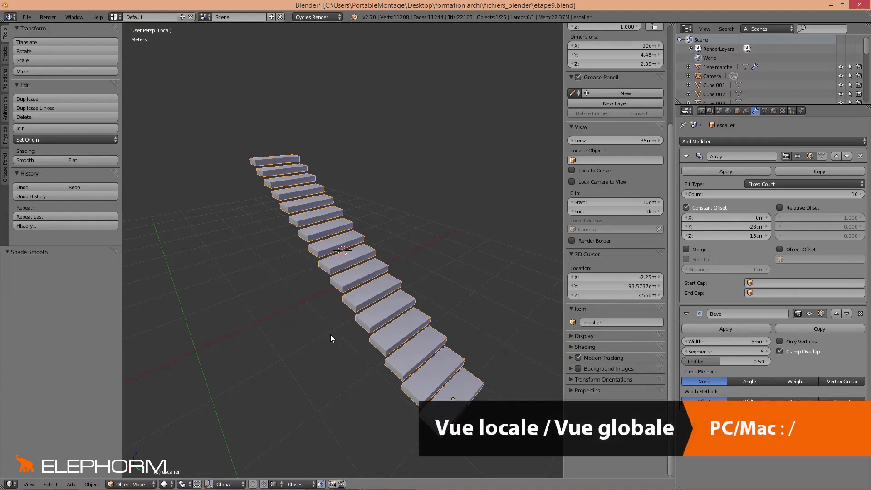
pyautogui.moveTo(425, 416); pyautogui.dragTo(384, 347, button='middle')
pyautogui.scroll(5, 393, 346)
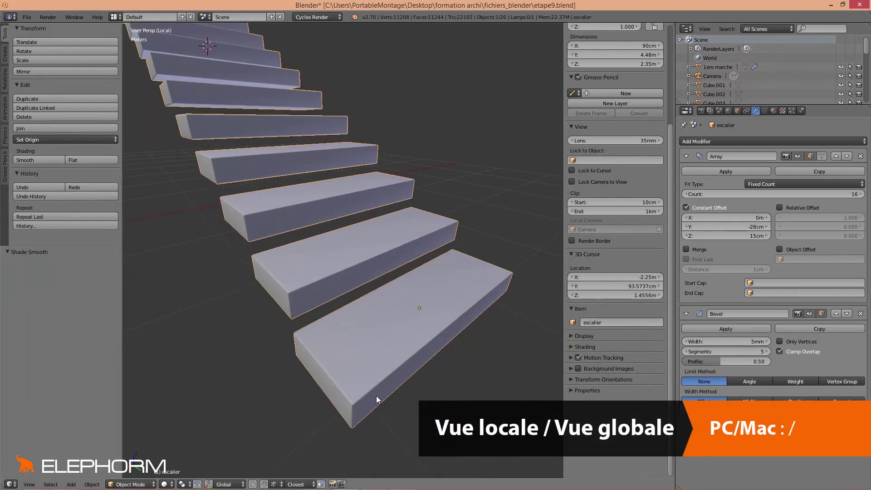
# Step: In Edit Mode, cut one edge loop across the lowest tread and slide it close to the tread's end, with a factor of about 0.943
pyautogui.press('Tab')
pyautogui.moveTo(372, 401); pyautogui.dragTo(301, 399, button='middle')
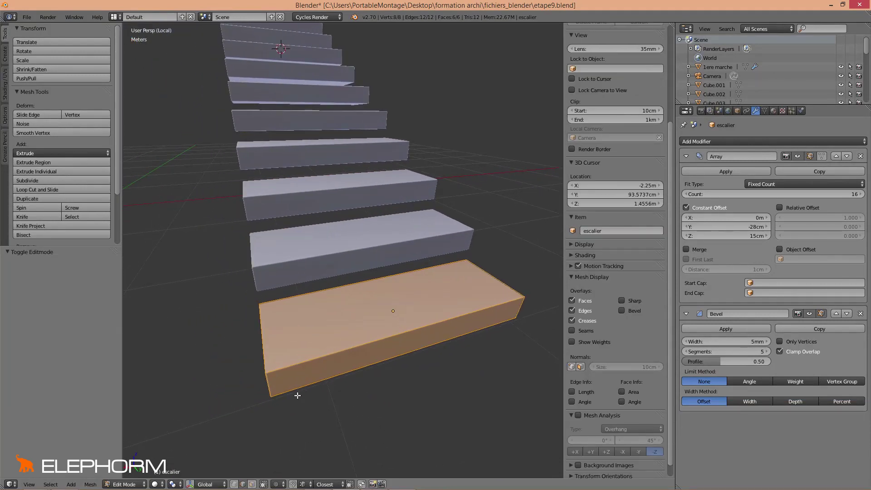
pyautogui.press('a')
pyautogui.hotkey('ctrl', 'r')
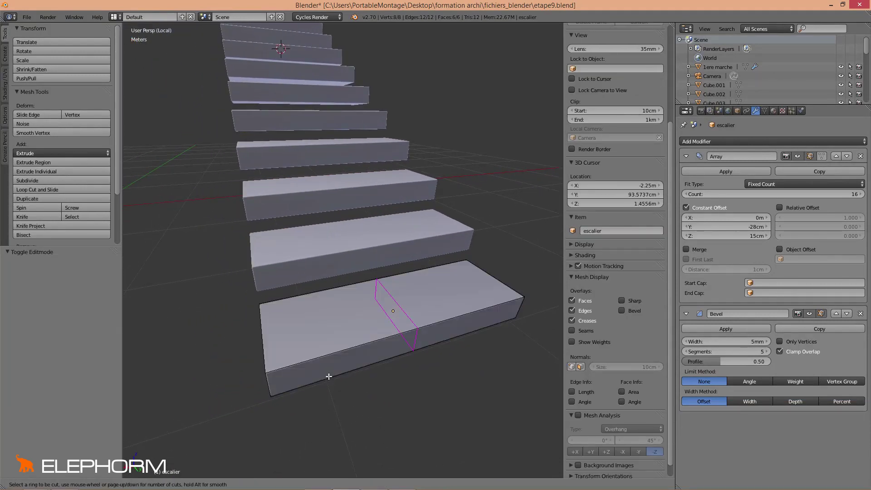
pyautogui.click(329, 376)
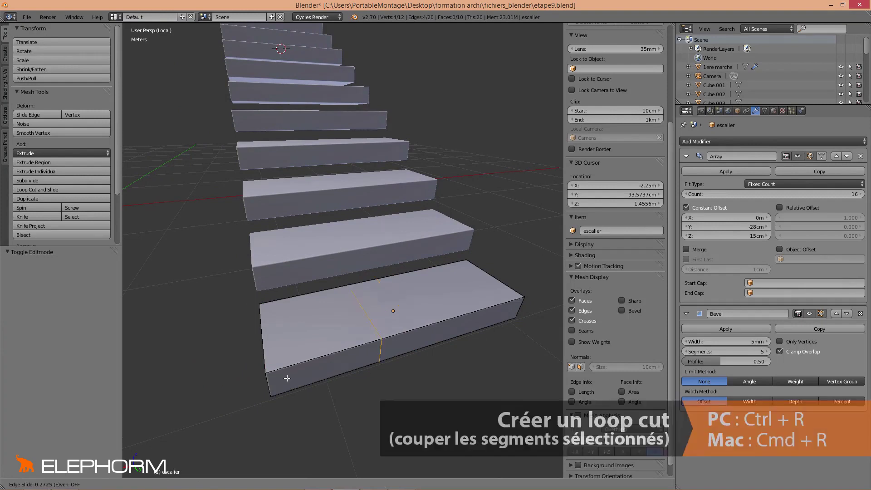
pyautogui.click(203, 382)
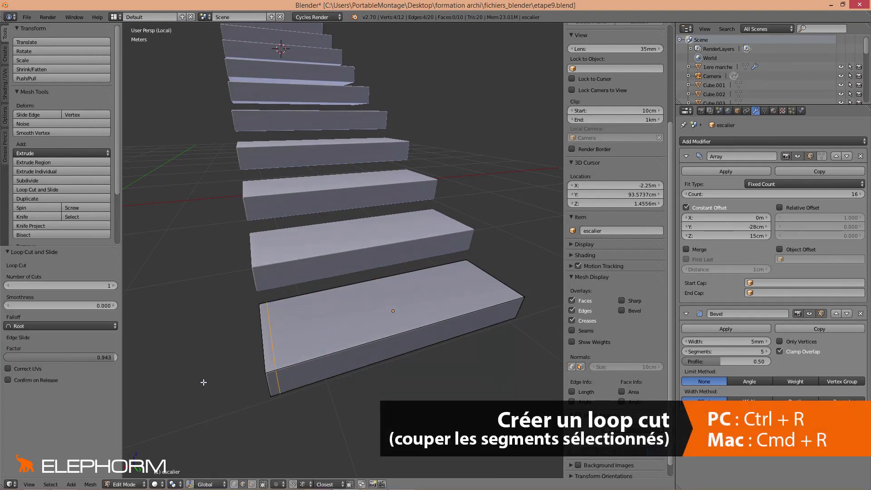
# Step: Switch to the orthographic top view and turn on the edge length display for the mesh
pyautogui.moveTo(204, 383); pyautogui.dragTo(287, 373, button='middle')
pyautogui.scroll(3, 322, 387)
pyautogui.scroll(-2, 344, 399)
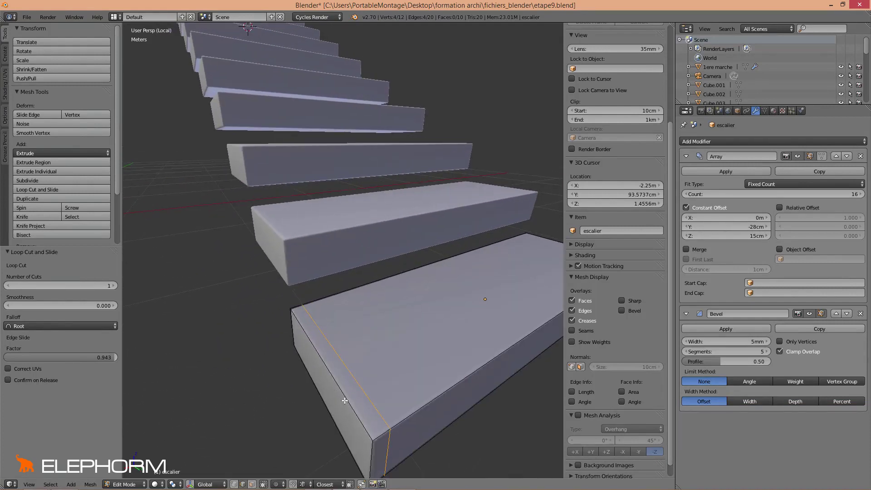
pyautogui.press('KP_7')
pyautogui.scroll(4, 358, 335)
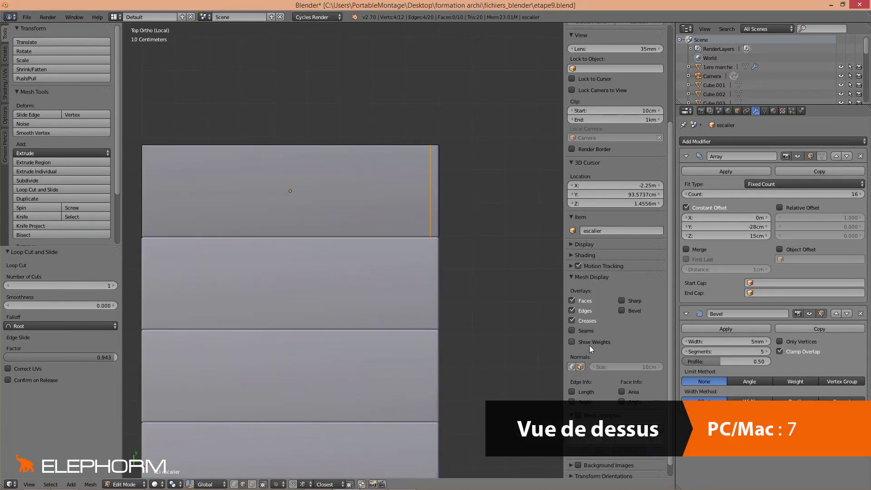
pyautogui.scroll(-1, 580, 371)
pyautogui.click(580, 376)
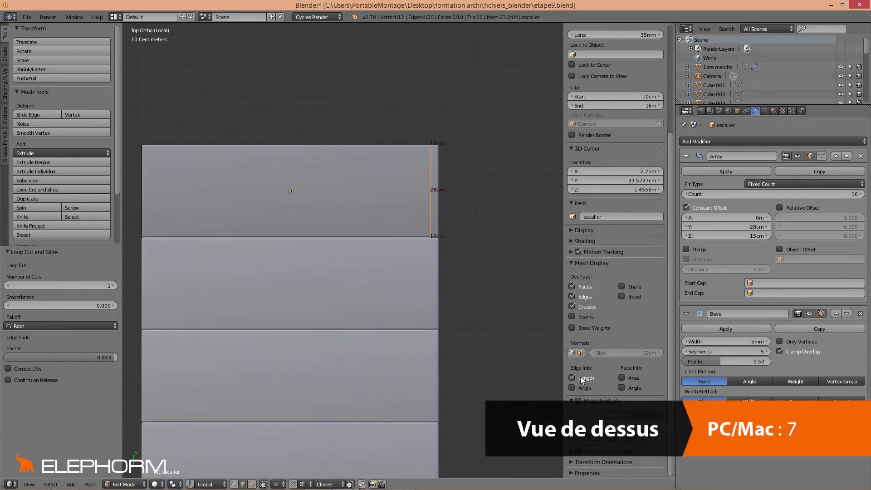
# Step: Move the new edge loop about 5.5 mm along the X axis toward the tread's end
pyautogui.scroll(3, 372, 344)
pyautogui.keyDown('shift'); pyautogui.moveTo(373, 345); pyautogui.dragTo(362, 362, button='middle'); pyautogui.keyUp('shift')
pyautogui.scroll(2, 431, 188)
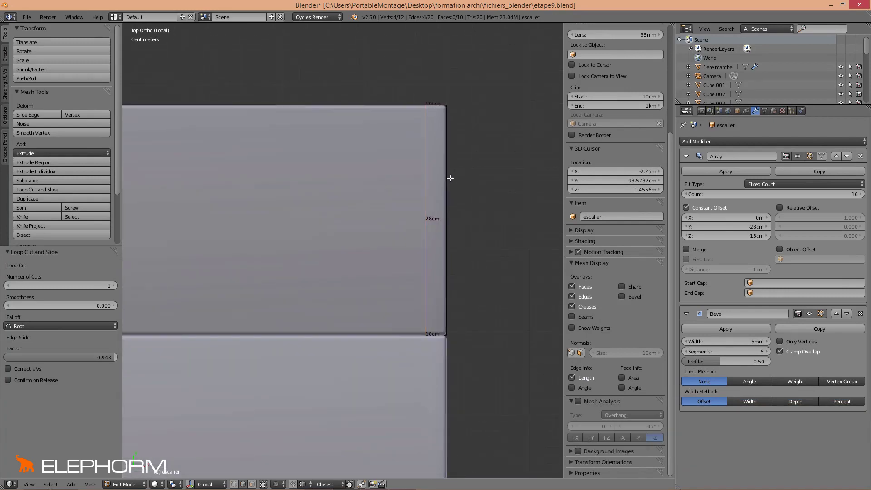
pyautogui.keyDown('shift'); pyautogui.moveTo(451, 177); pyautogui.dragTo(407, 276, button='middle'); pyautogui.keyUp('shift')
pyautogui.scroll(2, 443, 276)
pyautogui.press('g')
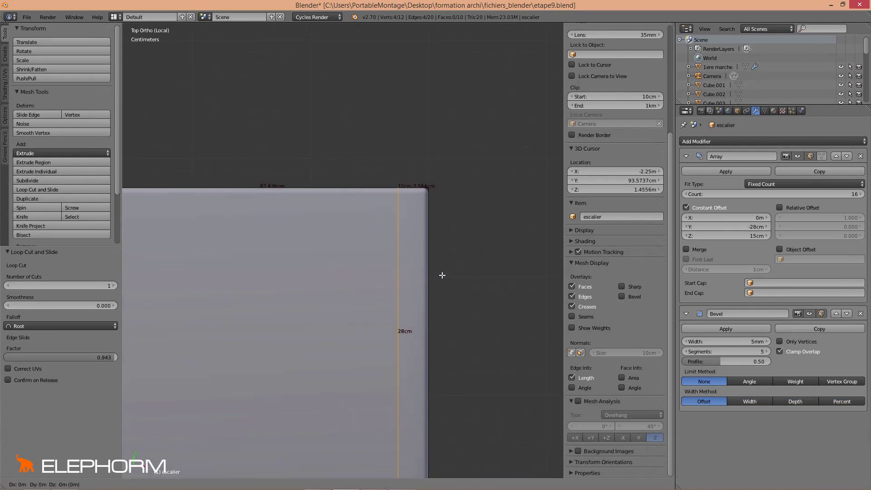
pyautogui.press('x')
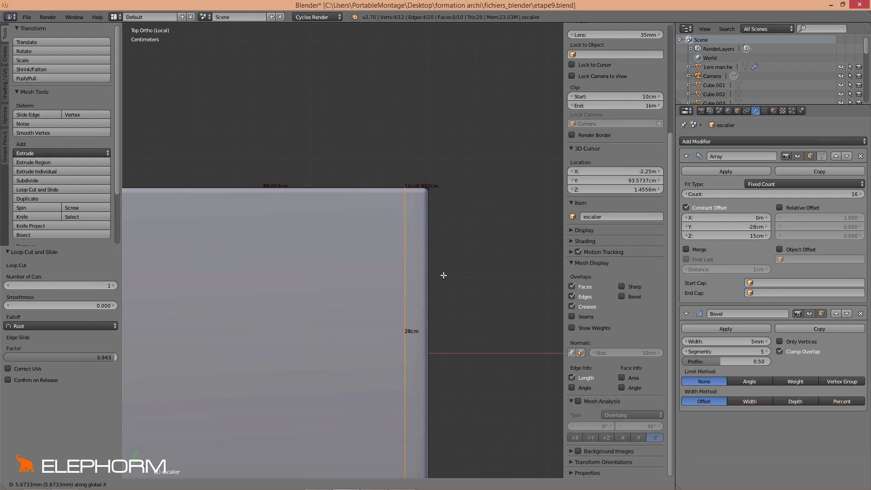
pyautogui.click(443, 275)
# Step: Examine the moved edge loop at the tread's end in perspective, centring the view on the selected loop
pyautogui.scroll(-4, 436, 280)
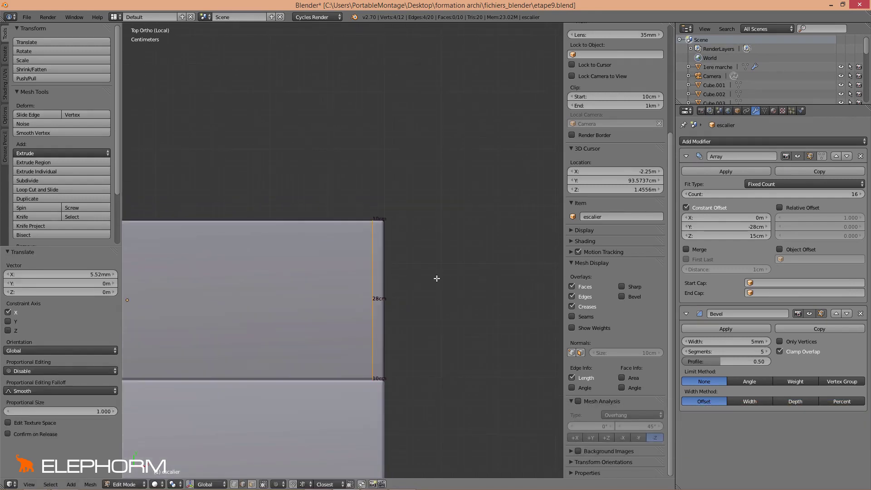
pyautogui.scroll(5, 430, 286)
pyautogui.scroll(-3, 430, 285)
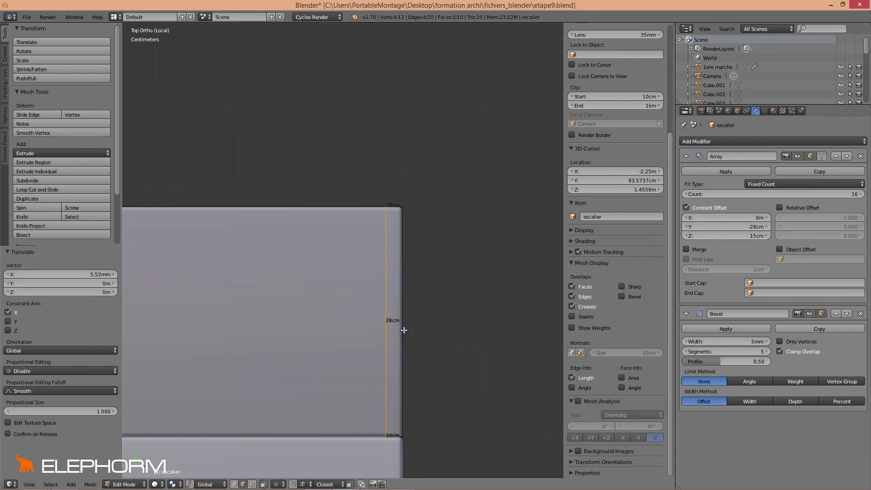
pyautogui.moveTo(402, 327); pyautogui.dragTo(549, 288, button='middle')
pyautogui.scroll(-1, 374, 327)
pyautogui.scroll(-3, 368, 335)
pyautogui.moveTo(371, 333)
pyautogui.mouseDown(button='middle')
pyautogui.moveTo(383, 317)
pyautogui.moveTo(371, 326)
pyautogui.mouseUp(button='middle')
pyautogui.press('KP_Decimal')
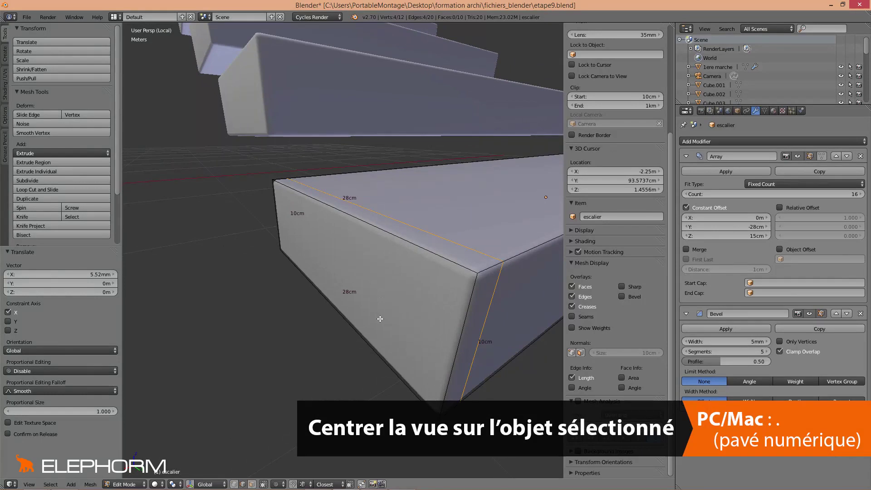
# Step: In wireframe top view, circle-select all vertices of the tread's narrow end section and split it from the rest of the mesh
pyautogui.moveTo(404, 302)
pyautogui.mouseDown(button='middle')
pyautogui.moveTo(377, 306)
pyautogui.moveTo(417, 298)
pyautogui.mouseUp(button='middle')
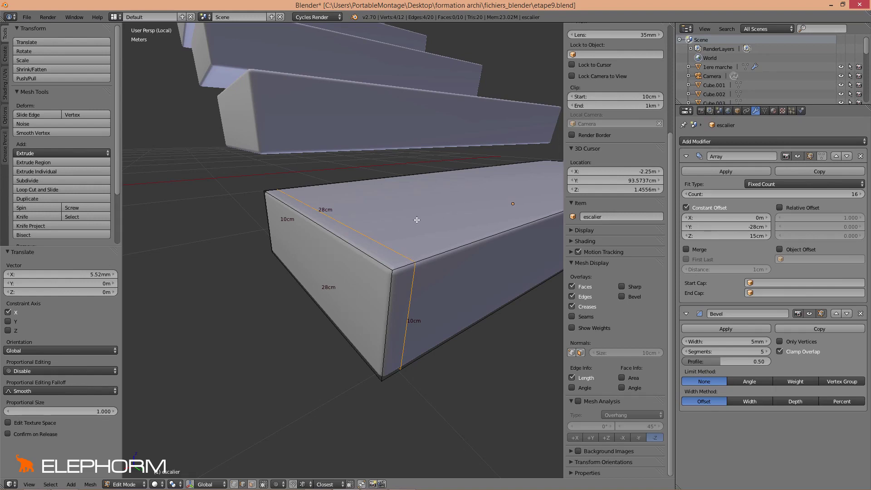
pyautogui.press('KP_7')
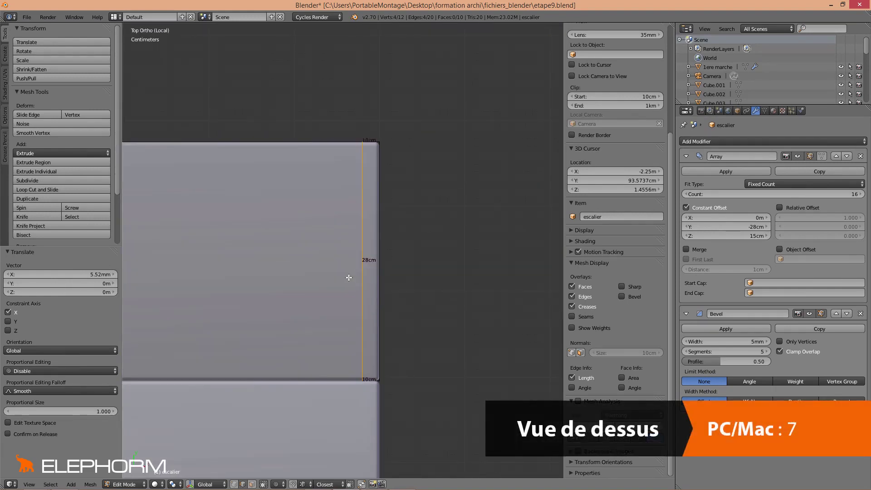
pyautogui.press('z')
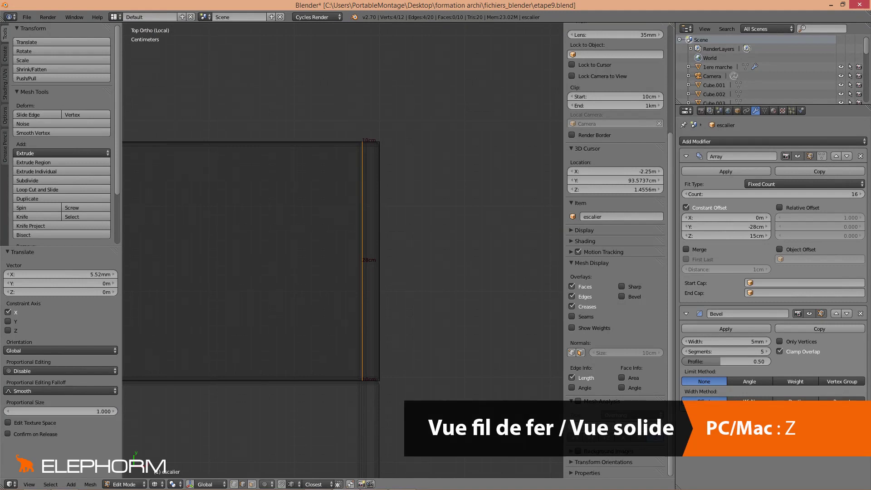
pyautogui.click(234, 484)
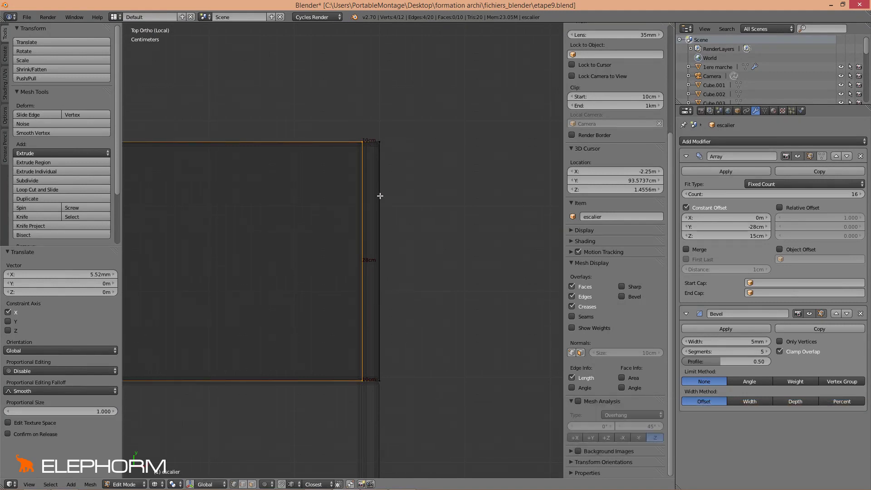
pyautogui.press('c')
pyautogui.moveTo(379, 158)
pyautogui.mouseDown()
pyautogui.moveTo(388, 350)
pyautogui.moveTo(379, 373)
pyautogui.moveTo(361, 352)
pyautogui.moveTo(361, 158)
pyautogui.mouseUp()
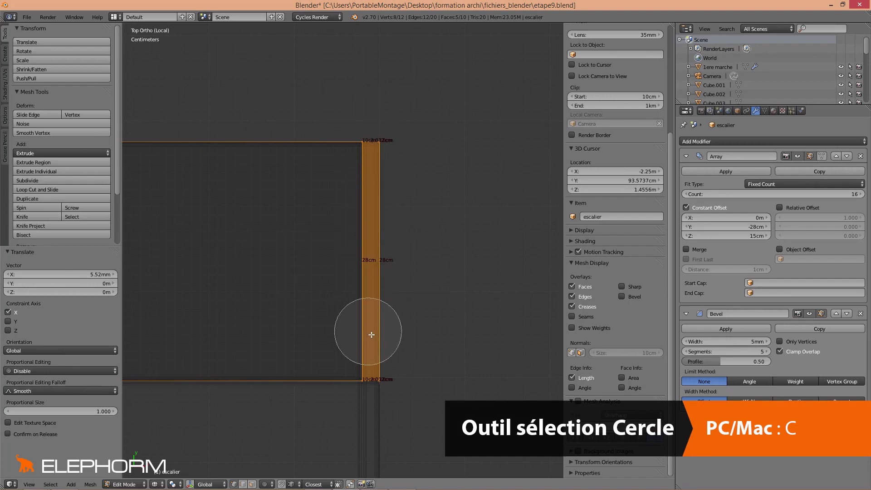
pyautogui.press('Escape')
pyautogui.moveTo(371, 335)
pyautogui.mouseDown(button='middle')
pyautogui.moveTo(382, 331)
pyautogui.moveTo(356, 311)
pyautogui.moveTo(369, 295)
pyautogui.moveTo(284, 282)
pyautogui.moveTo(420, 314)
pyautogui.moveTo(268, 298)
pyautogui.moveTo(319, 307)
pyautogui.moveTo(268, 317)
pyautogui.moveTo(262, 292)
pyautogui.moveTo(232, 284)
pyautogui.moveTo(361, 315)
pyautogui.moveTo(296, 305)
pyautogui.moveTo(443, 311)
pyautogui.moveTo(424, 313)
pyautogui.mouseUp(button='middle')
pyautogui.press('y')
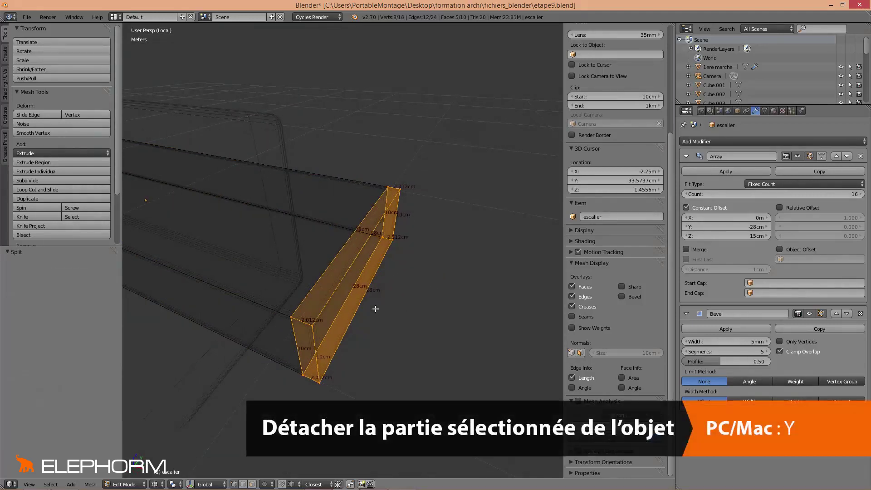
# Step: In the orthographic top view, move the detached end piece about 0.36 mm along the X axis, away from the tread
pyautogui.press('KP_7')
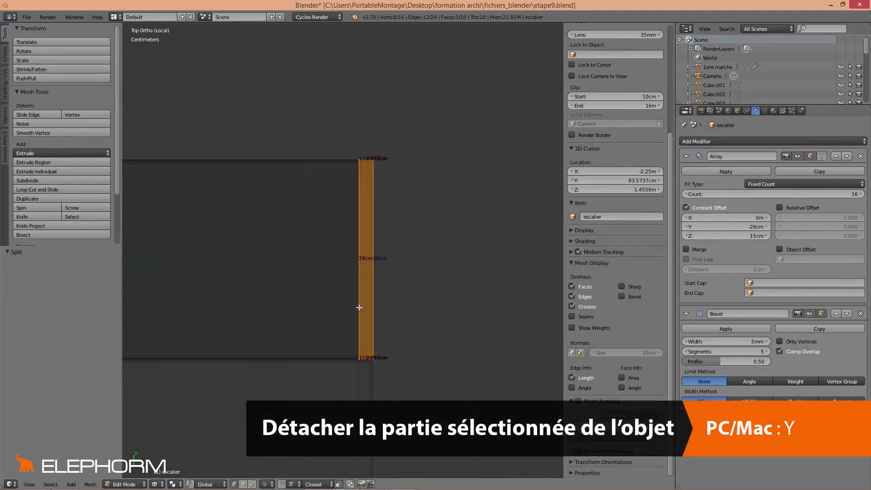
pyautogui.press('g')
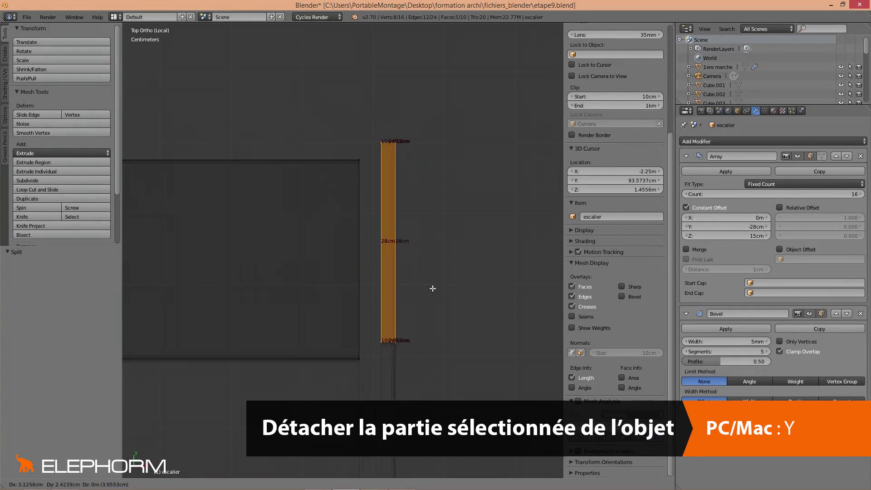
pyautogui.click(370, 311)
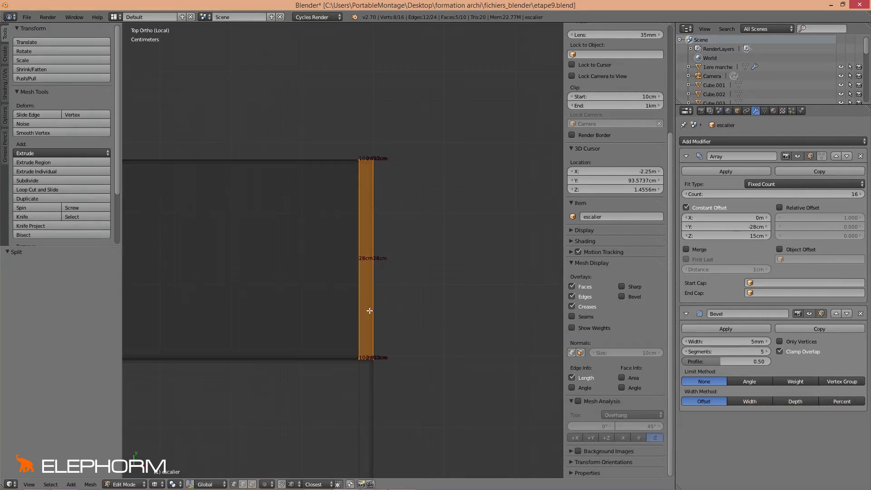
pyautogui.scroll(3, 428, 311)
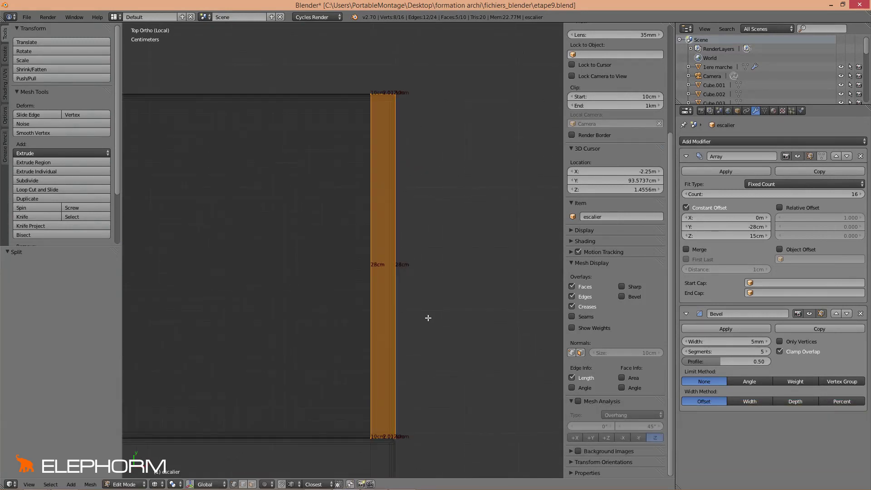
pyautogui.keyDown('shift'); pyautogui.moveTo(428, 315); pyautogui.dragTo(416, 214, button='middle'); pyautogui.keyUp('shift')
pyautogui.scroll(3, 416, 213)
pyautogui.keyDown('shift'); pyautogui.moveTo(428, 307); pyautogui.dragTo(422, 256, button='middle'); pyautogui.keyUp('shift')
pyautogui.press('g')
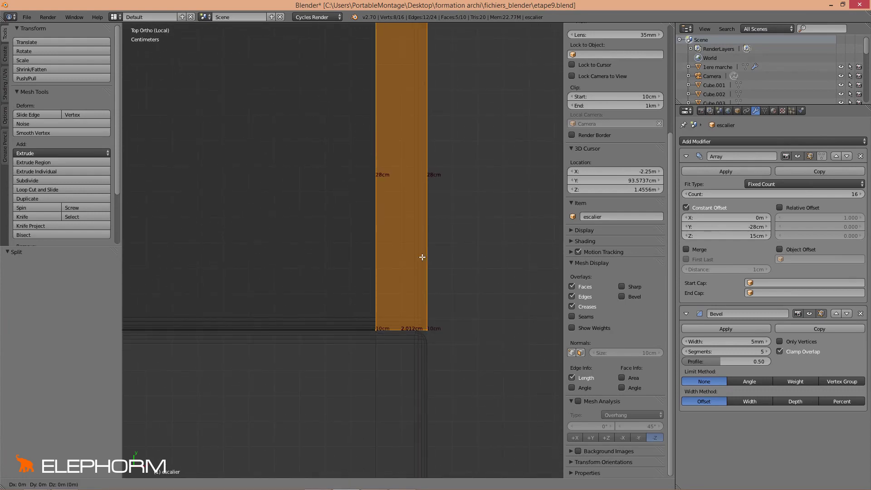
pyautogui.press('x')
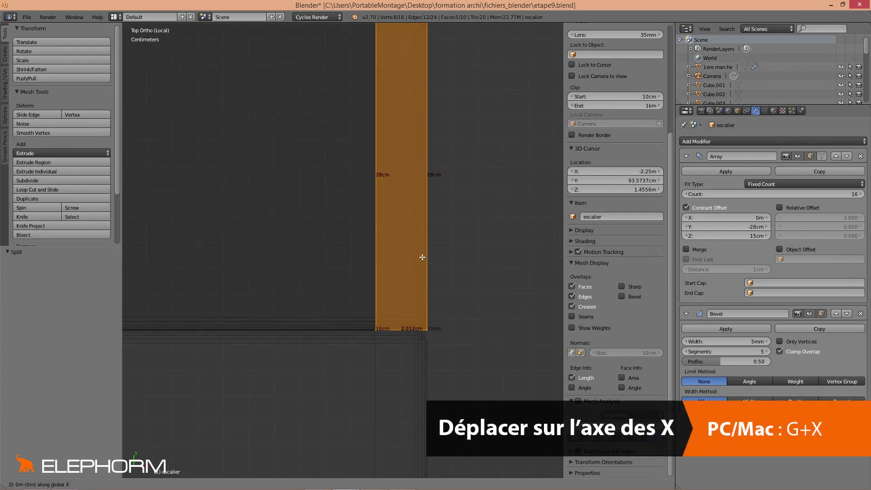
pyautogui.click(423, 256)
pyautogui.scroll(4, 423, 256)
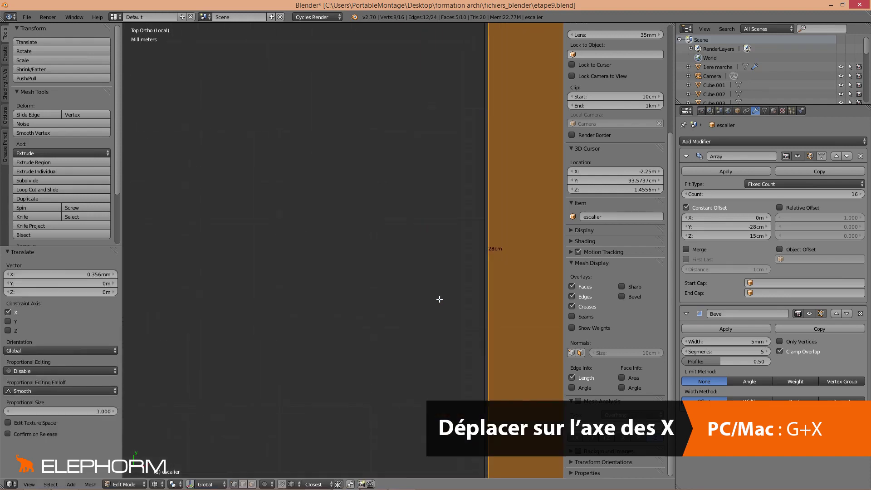
pyautogui.keyDown('shift'); pyautogui.moveTo(439, 297); pyautogui.dragTo(366, 215, button='middle'); pyautogui.keyUp('shift')
pyautogui.scroll(-3, 373, 234)
# Step: Hide all unselected geometry to isolate the detached end piece, and return to solid shading
pyautogui.moveTo(370, 258); pyautogui.dragTo(373, 226, button='middle')
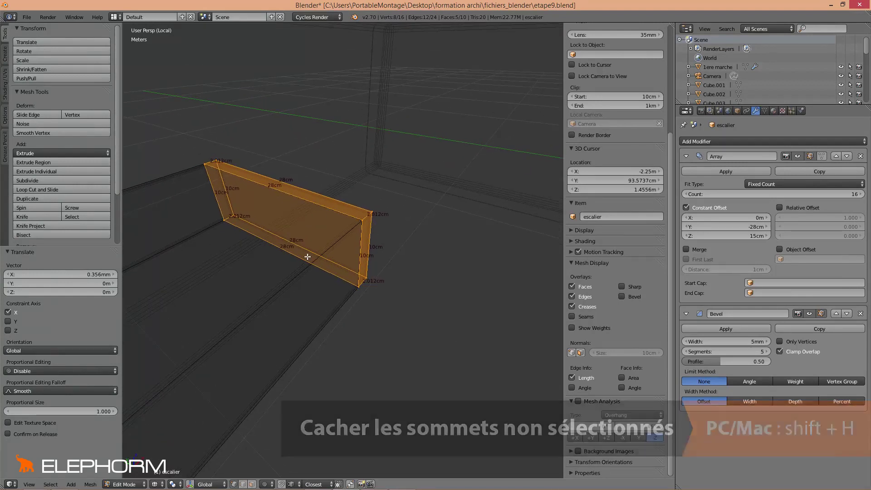
pyautogui.hotkey('shift', 'h')
pyautogui.moveTo(315, 258); pyautogui.dragTo(414, 262, button='middle')
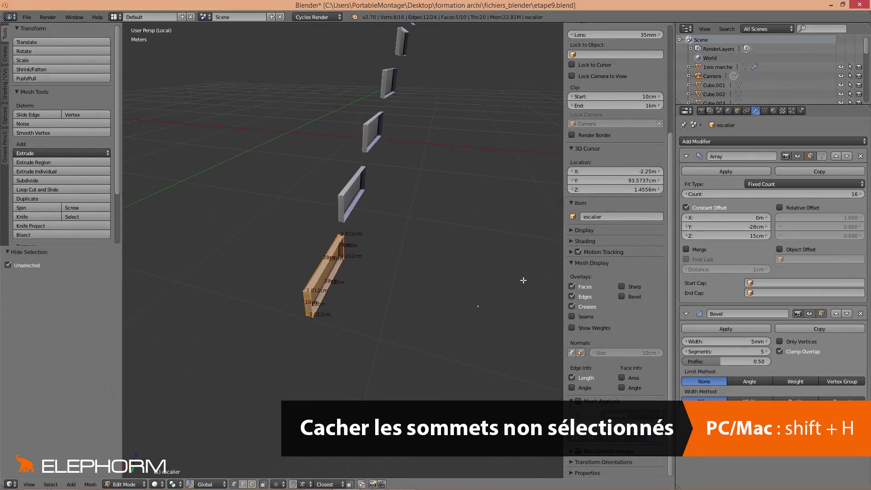
pyautogui.moveTo(426, 288); pyautogui.dragTo(320, 281, button='middle')
pyautogui.scroll(4, 319, 281)
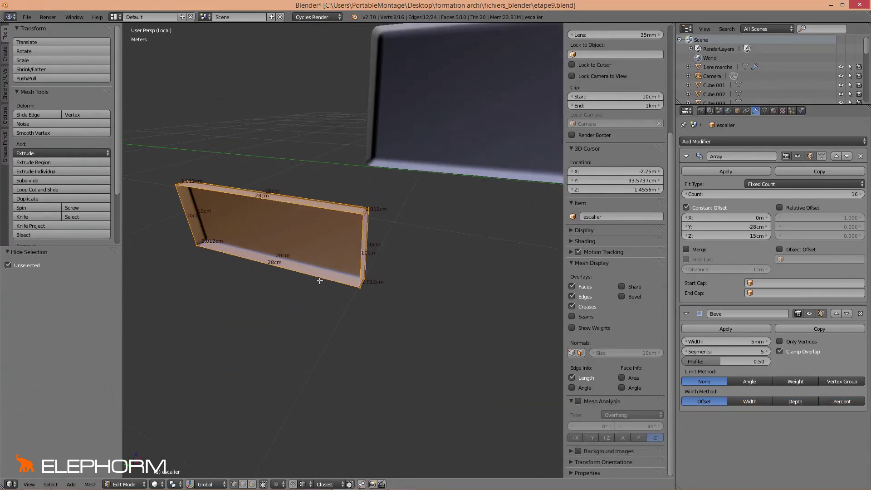
# Step: Close the open inner side of the end piece with a face built from its four corner vertices
pyautogui.rightClick(356, 224)
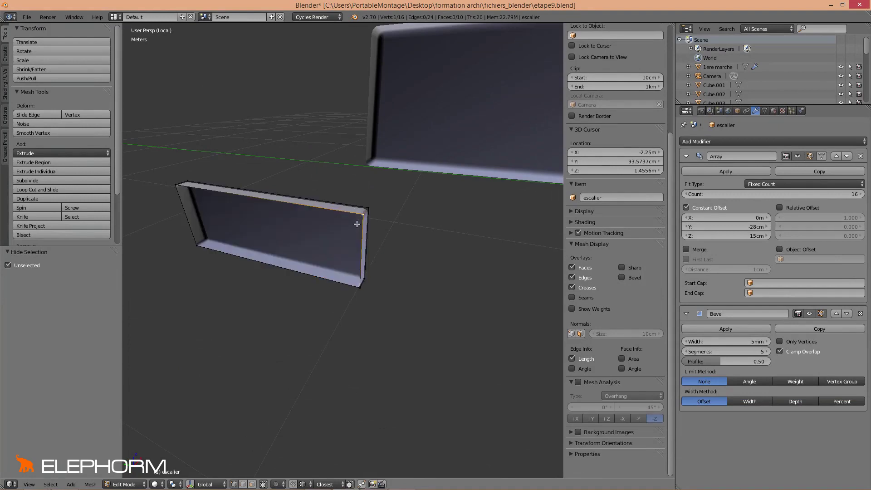
pyautogui.keyDown('shift'); pyautogui.rightClick(354, 300); pyautogui.keyUp('shift')
pyautogui.keyDown('shift'); pyautogui.rightClick(189, 253); pyautogui.keyUp('shift')
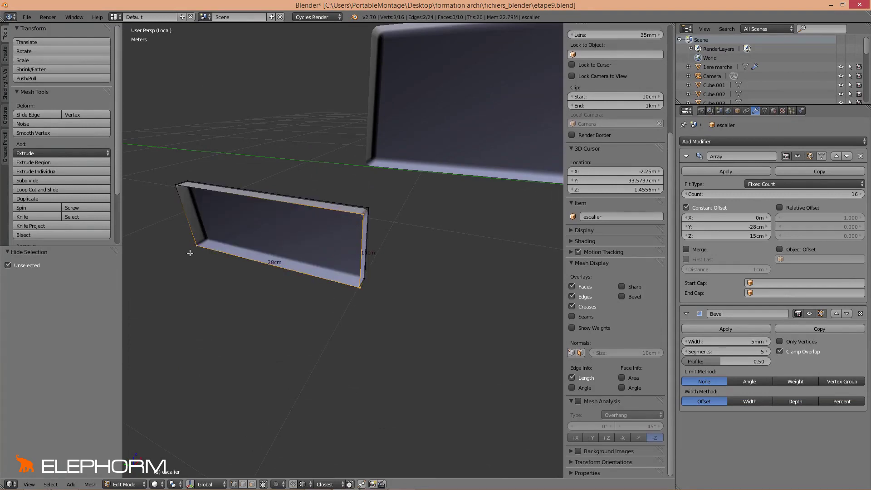
pyautogui.keyDown('shift'); pyautogui.rightClick(177, 187); pyautogui.keyUp('shift')
pyautogui.press('f')
pyautogui.moveTo(243, 264); pyautogui.dragTo(337, 302, button='middle')
pyautogui.click(328, 299)
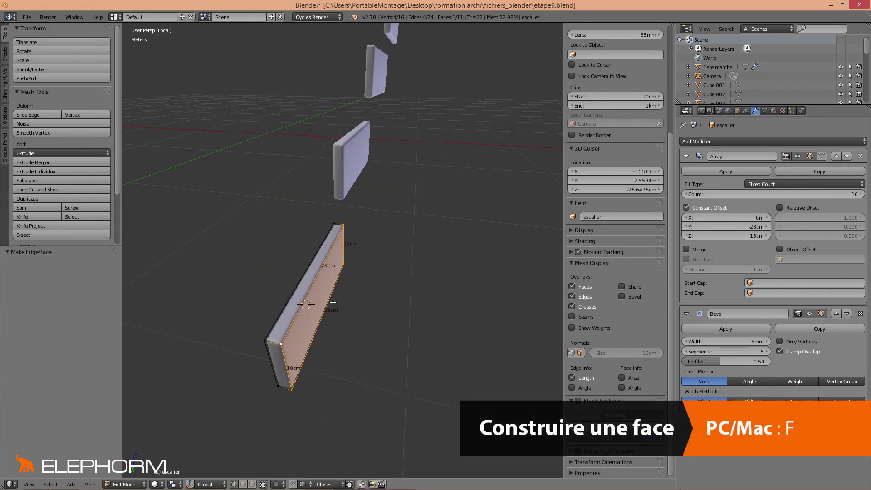
# Step: Clear the selection, reveal the hidden tread body, and isolate that body by hiding the end piece
pyautogui.press('a')
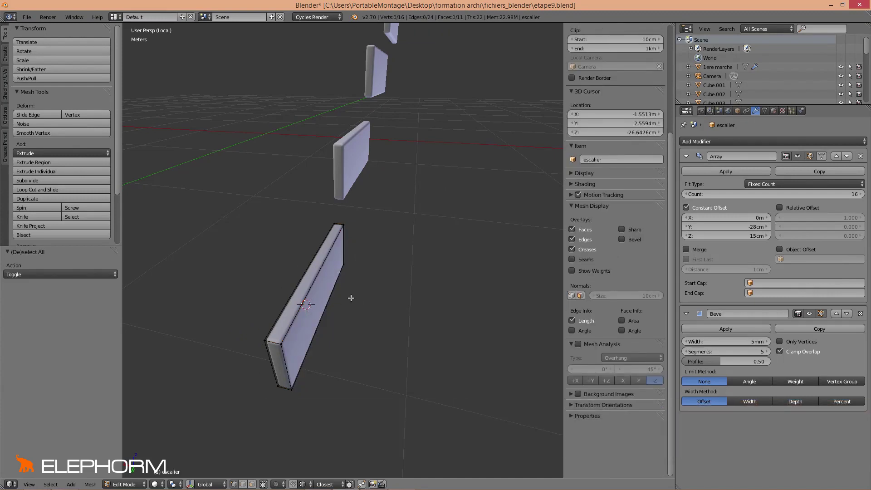
pyautogui.hotkey('alt', 'h')
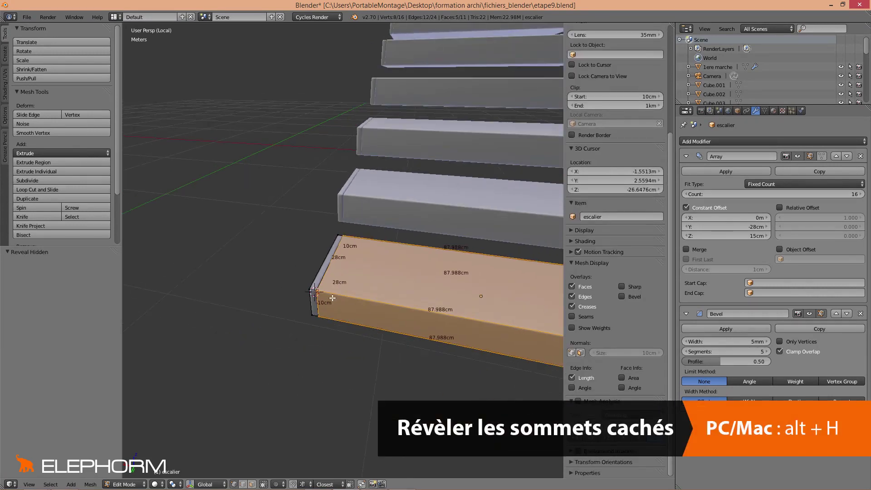
pyautogui.moveTo(332, 298); pyautogui.dragTo(359, 275, button='middle')
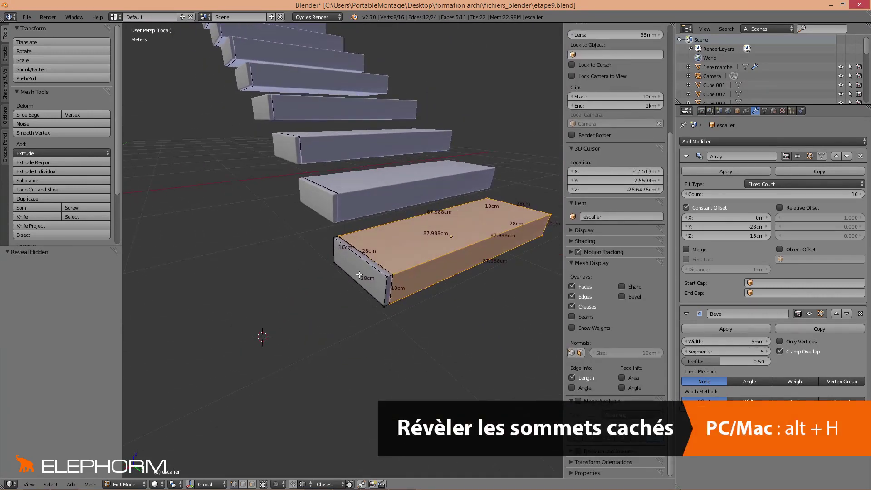
pyautogui.scroll(4, 359, 275)
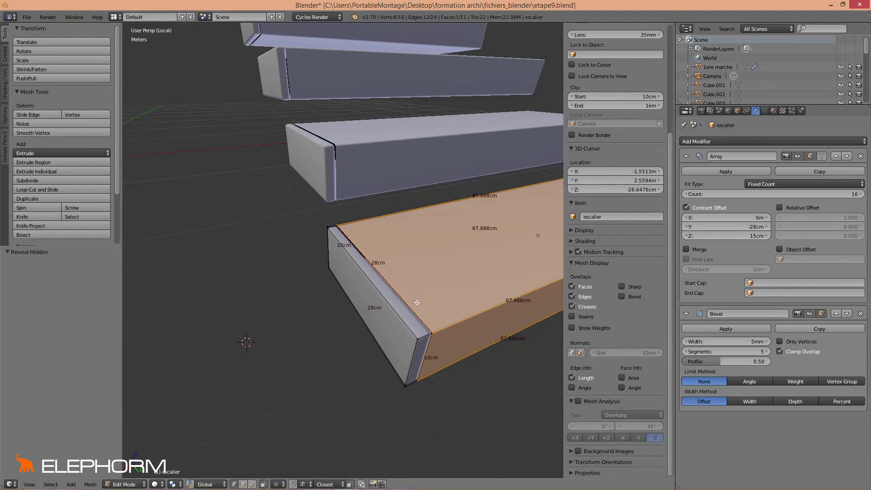
pyautogui.moveTo(417, 302); pyautogui.dragTo(323, 306, button='middle')
pyautogui.scroll(-3, 323, 302)
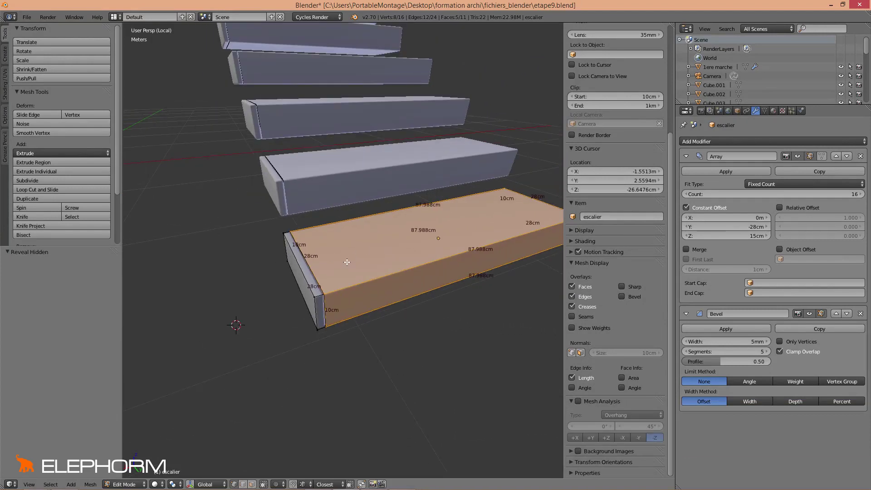
pyautogui.moveTo(347, 262); pyautogui.dragTo(437, 238, button='middle')
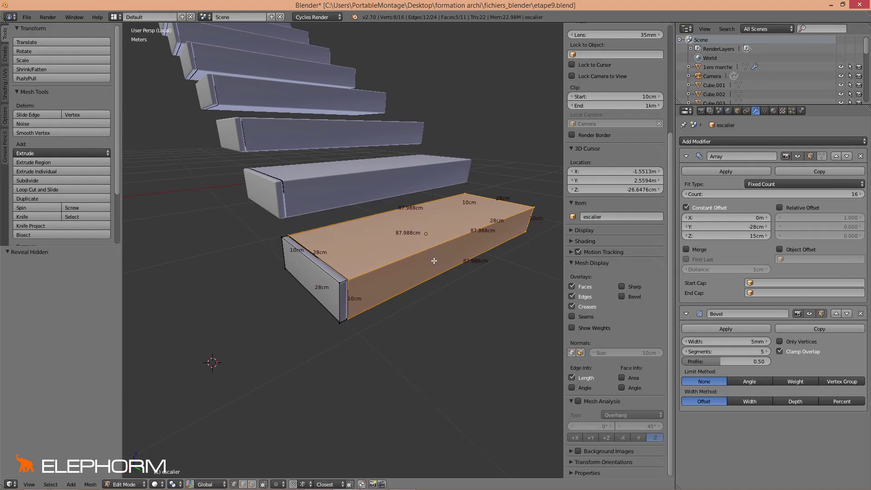
pyautogui.hotkey('shift', 'h')
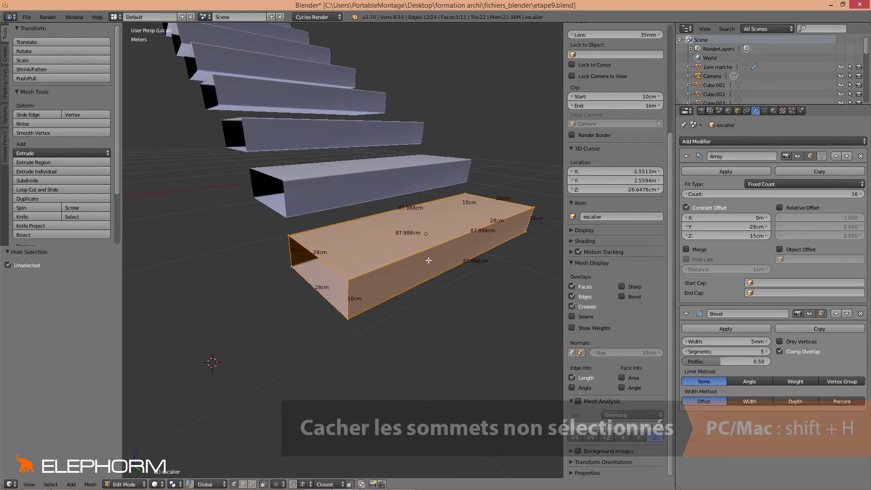
# Step: Close the open end of the main tread body with a face built from its four corner vertices
pyautogui.rightClick(289, 237)
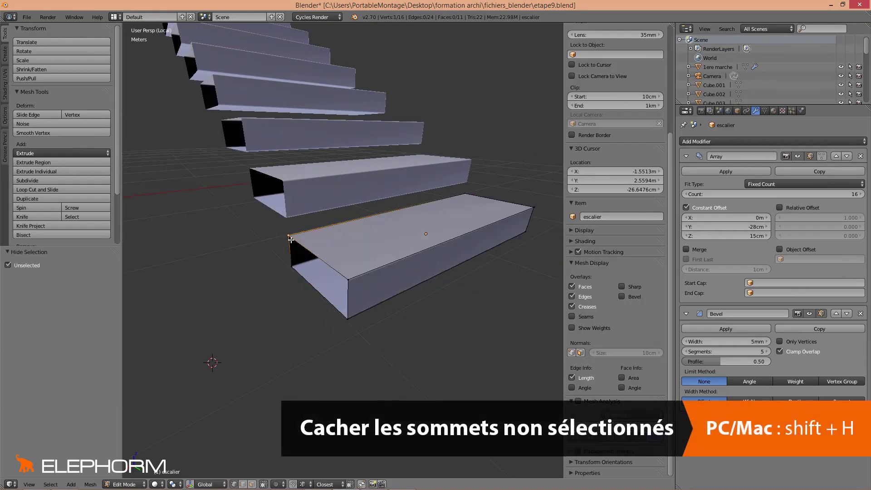
pyautogui.keyDown('shift'); pyautogui.rightClick(351, 283); pyautogui.keyUp('shift')
pyautogui.keyDown('shift'); pyautogui.rightClick(349, 317); pyautogui.keyUp('shift')
pyautogui.keyDown('shift'); pyautogui.rightClick(290, 272); pyautogui.keyUp('shift')
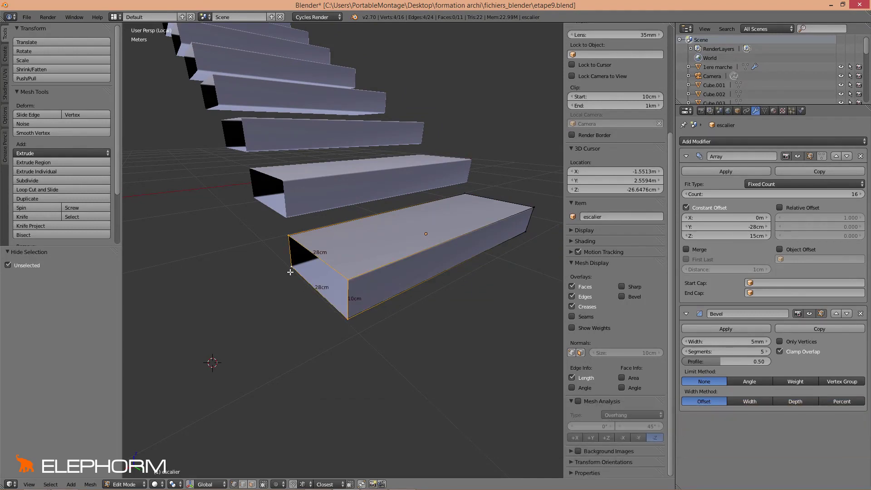
pyautogui.press('f')
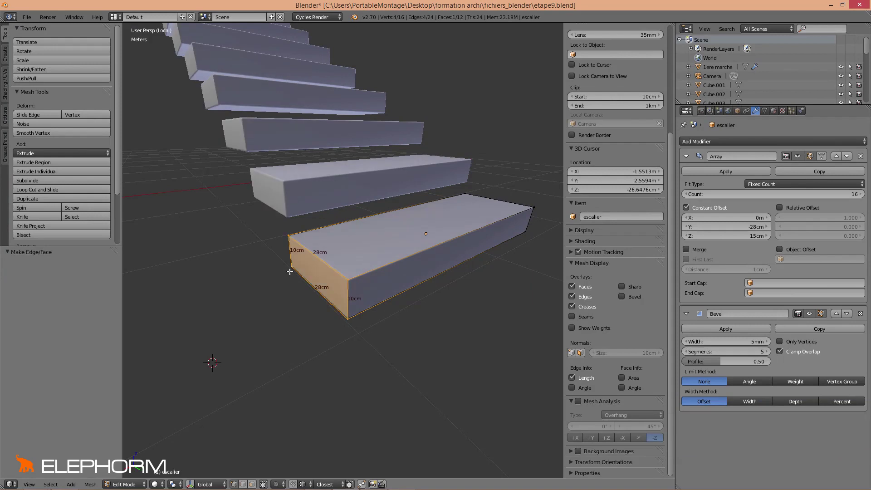
# Step: Reveal the hidden end piece, clear the selection, and return to Object Mode to inspect the joint at the tread ends
pyautogui.hotkey('alt', 'h')
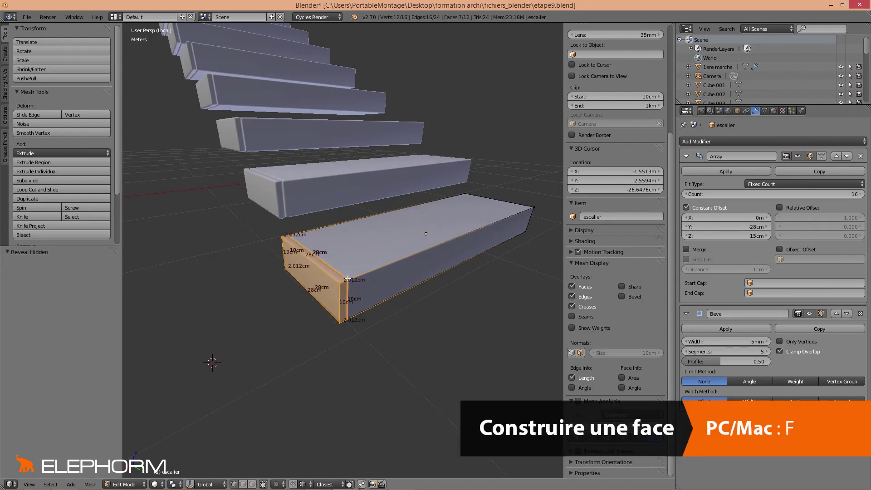
pyautogui.press('a')
pyautogui.press('Tab')
pyautogui.scroll(-3, 379, 284)
pyautogui.moveTo(379, 284); pyautogui.dragTo(339, 298, button='middle')
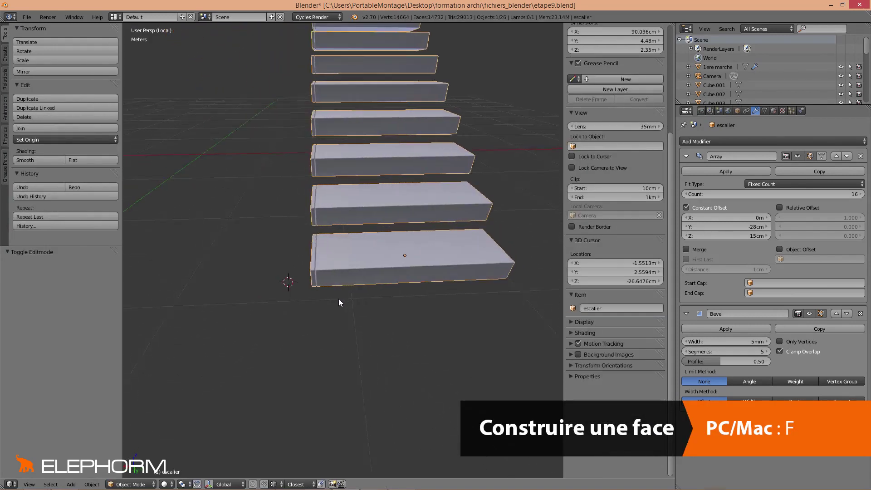
pyautogui.scroll(5, 338, 298)
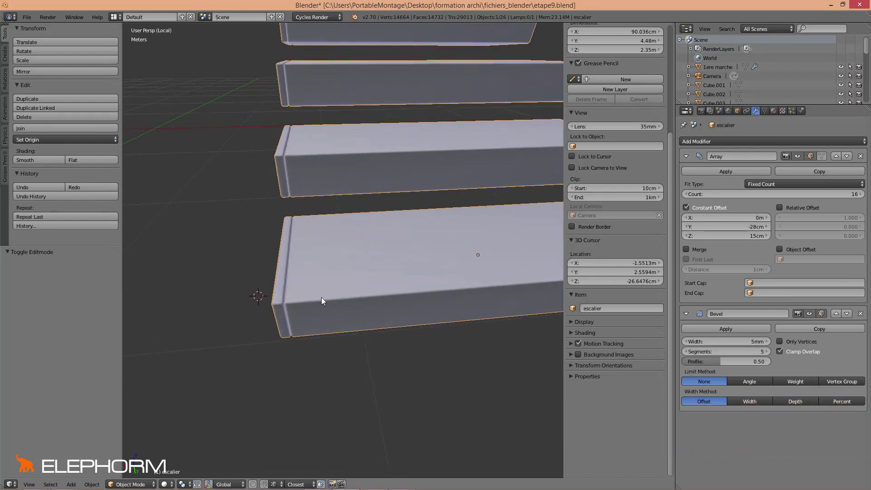
pyautogui.scroll(4, 321, 298)
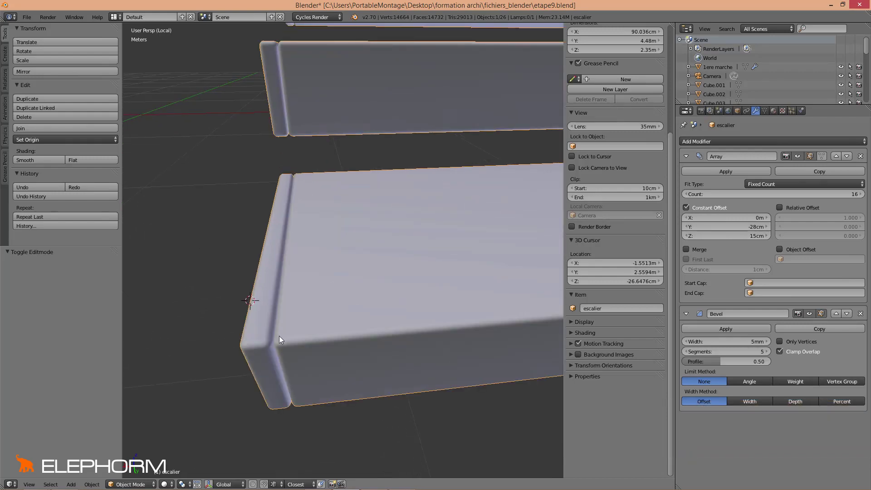
pyautogui.moveTo(280, 336); pyautogui.dragTo(341, 322, button='middle')
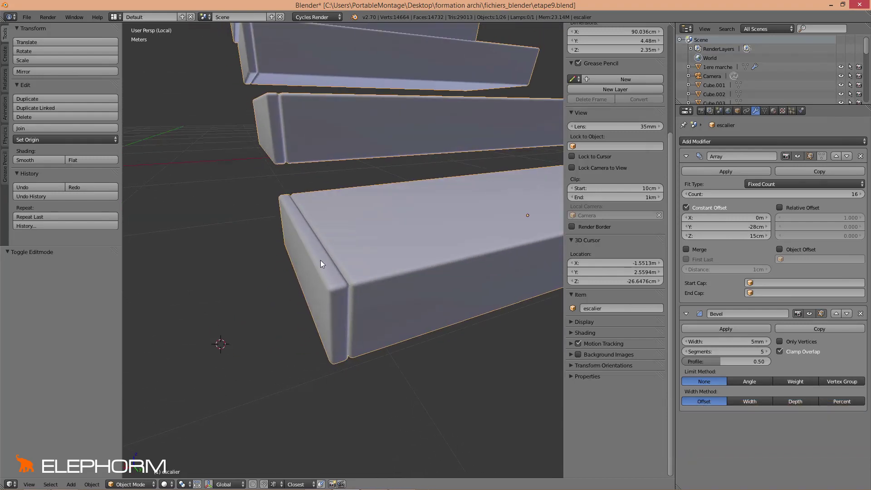
pyautogui.scroll(-4, 409, 268)
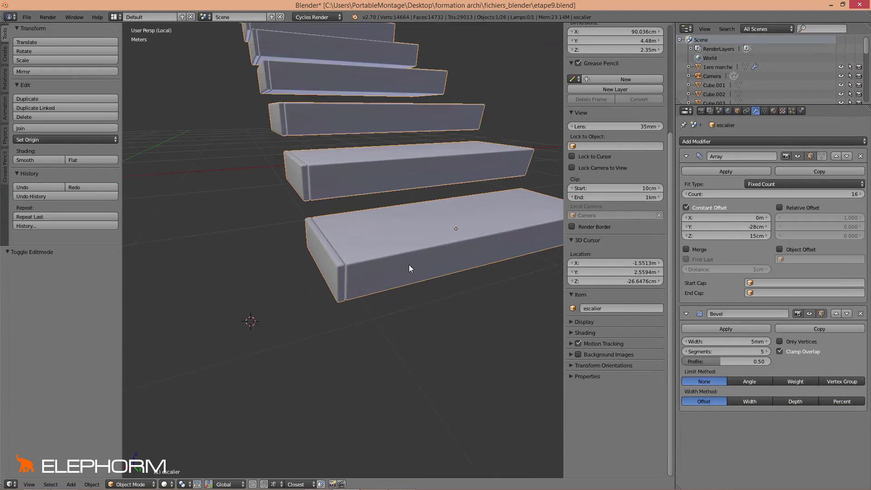
# Step: Set the Bevel modifier's width to 3 mm on the staircase after checking the tread's end joint up close
pyautogui.moveTo(408, 268); pyautogui.dragTo(427, 268, button='middle')
pyautogui.scroll(3, 393, 276)
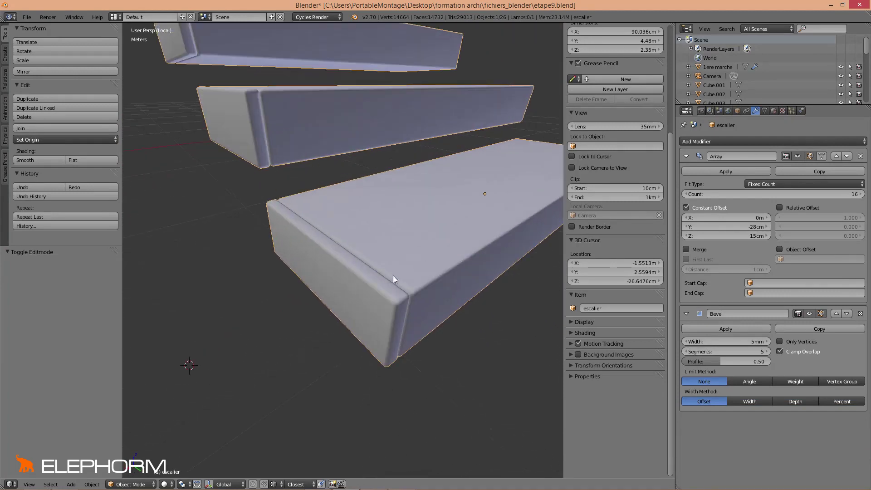
pyautogui.moveTo(439, 297)
pyautogui.mouseDown(button='middle')
pyautogui.moveTo(409, 296)
pyautogui.moveTo(453, 303)
pyautogui.mouseUp(button='middle')
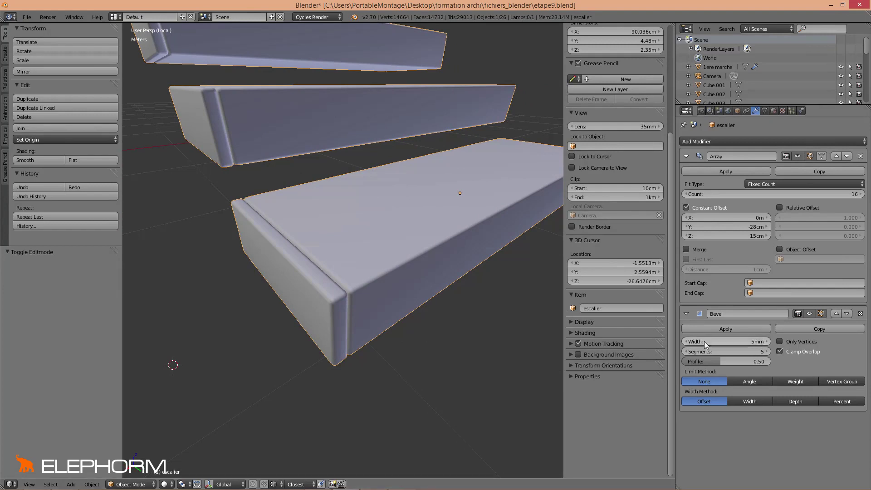
pyautogui.click(732, 344)
pyautogui.write('3')
pyautogui.press('Return')
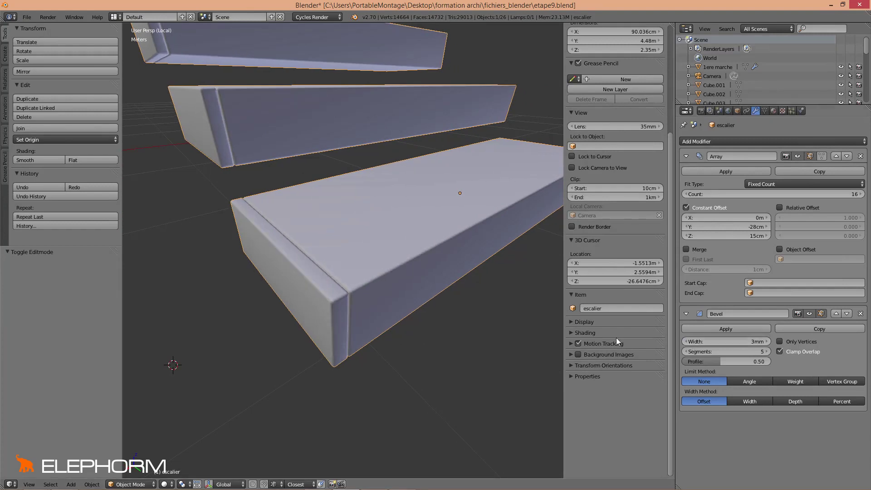
# Step: Examine the bevelled joint at the tread ends, both on the whole staircase and up close on the lowest treads
pyautogui.scroll(-3, 354, 296)
pyautogui.moveTo(354, 296); pyautogui.dragTo(326, 311, button='middle')
pyautogui.scroll(-5, 352, 298)
pyautogui.scroll(-1, 352, 298)
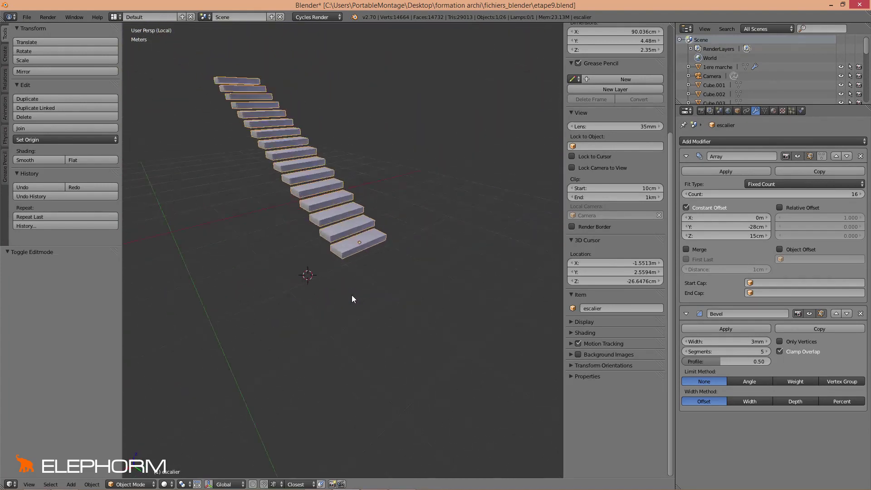
pyautogui.scroll(8, 352, 298)
pyautogui.scroll(1, 298, 240)
pyautogui.moveTo(301, 241); pyautogui.dragTo(373, 238, button='middle')
pyautogui.scroll(3, 364, 258)
pyautogui.scroll(-3, 372, 243)
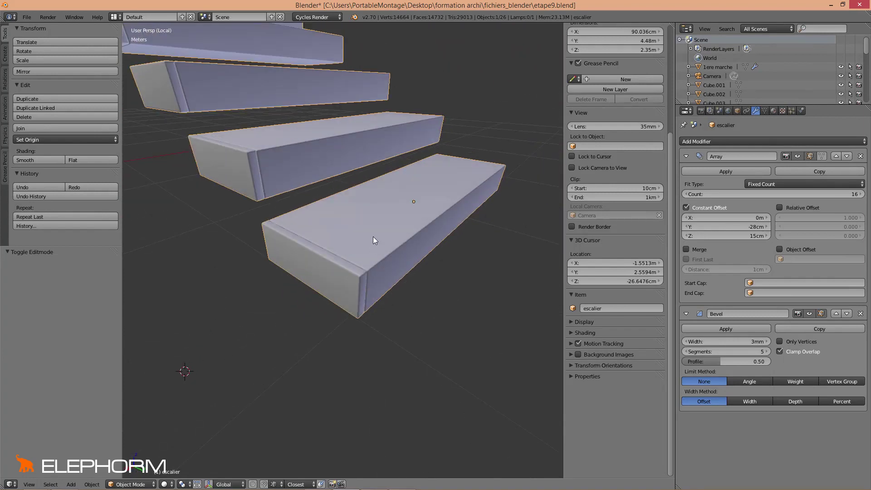
# Step: In Edit Mode, select the top face of the lowest tread's main body and snap the 3D cursor to it
pyautogui.press('Tab')
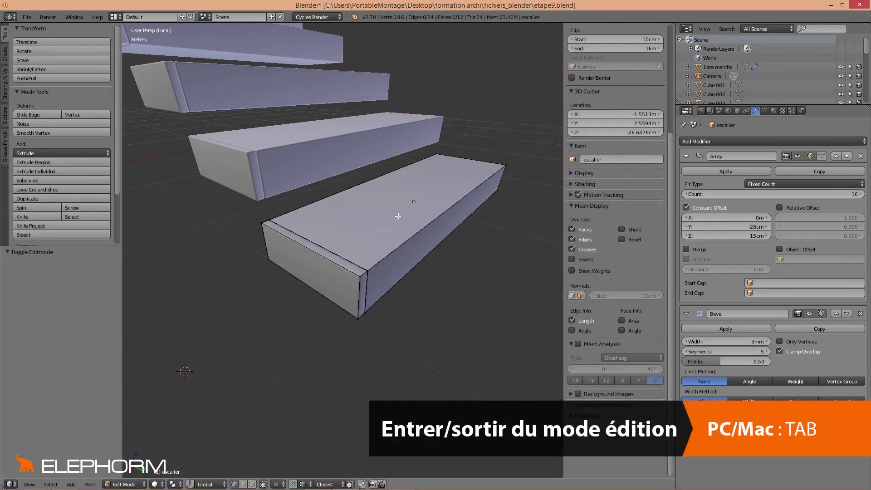
pyautogui.hotkey('ctrl', 'Tab')
pyautogui.click(380, 269)
pyautogui.rightClick(405, 216)
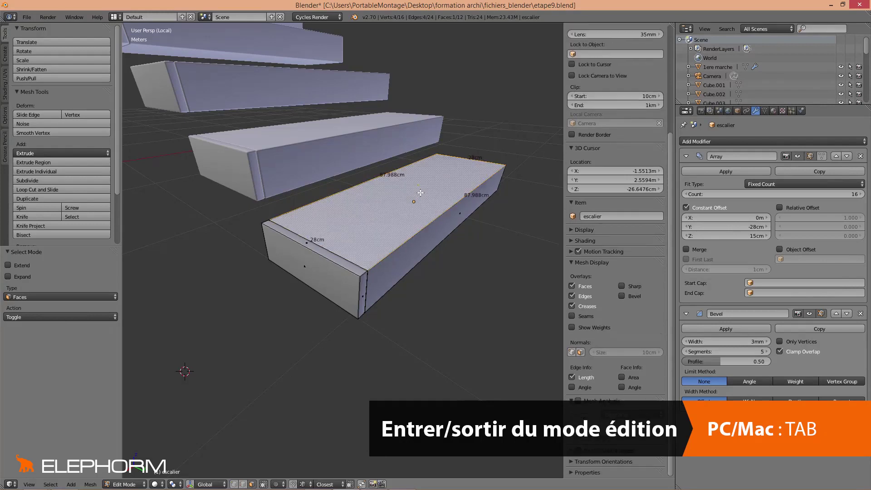
pyautogui.moveTo(412, 207); pyautogui.dragTo(440, 192, button='middle')
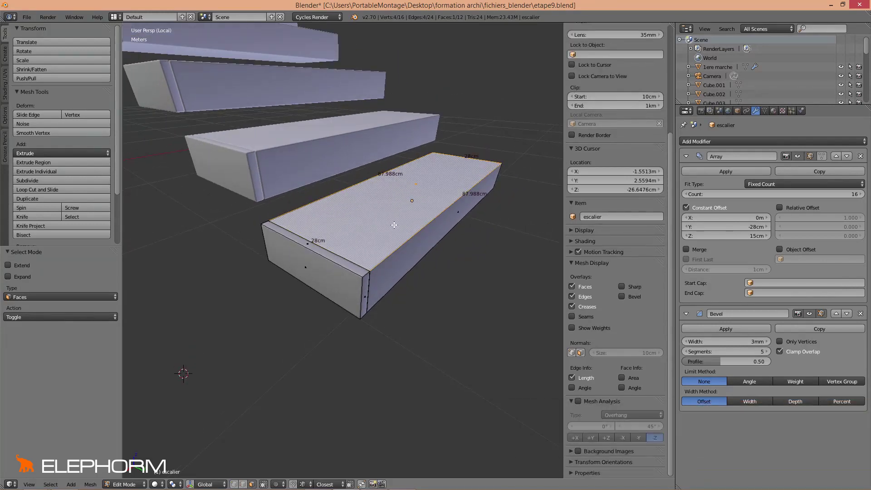
pyautogui.moveTo(411, 221); pyautogui.dragTo(398, 211, button='middle')
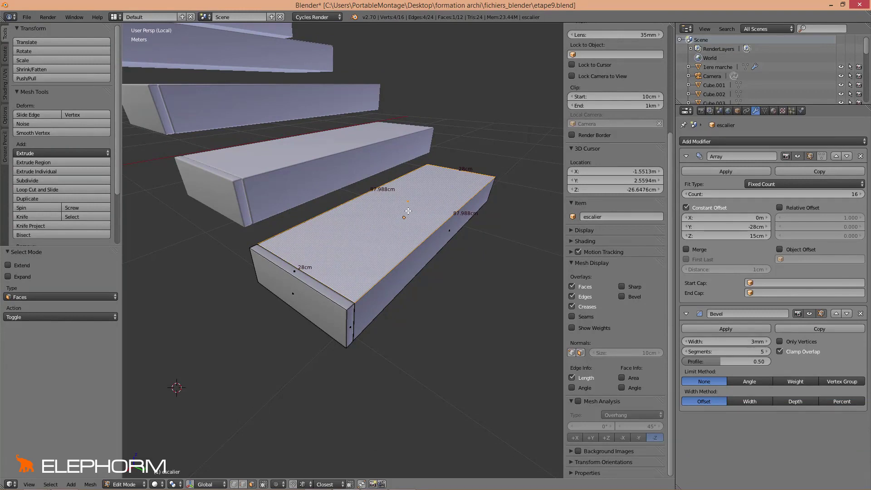
pyautogui.hotkey('shift', 's')
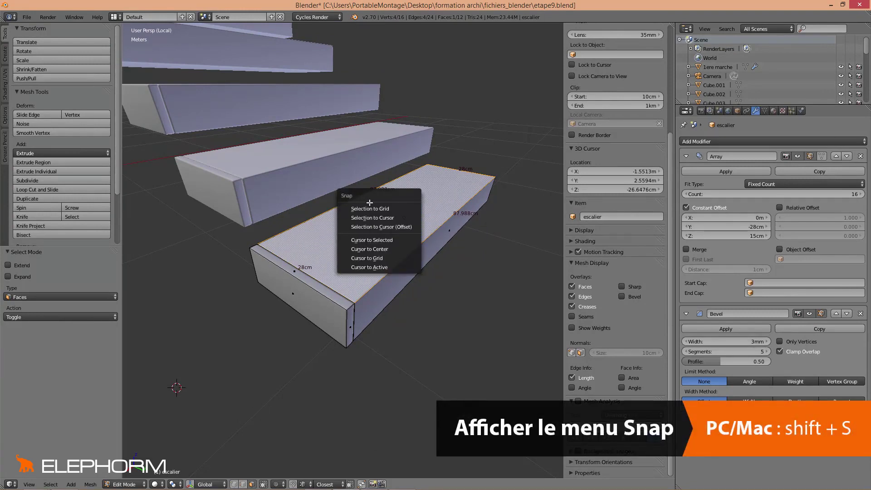
pyautogui.click(372, 240)
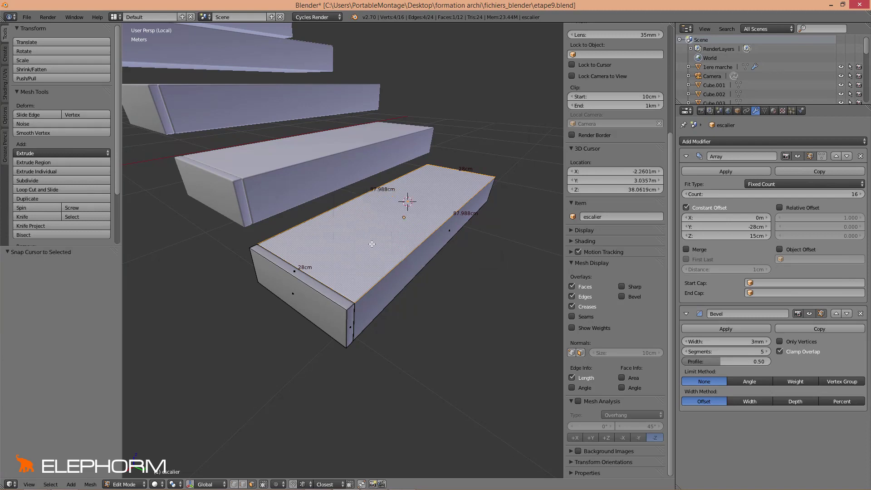
# Step: Add a circle at the 3D cursor on the lowest tread's top face, working in the orthographic top view
pyautogui.moveTo(479, 212); pyautogui.dragTo(431, 216, button='middle')
pyautogui.press('KP_5')
pyautogui.press('KP_1')
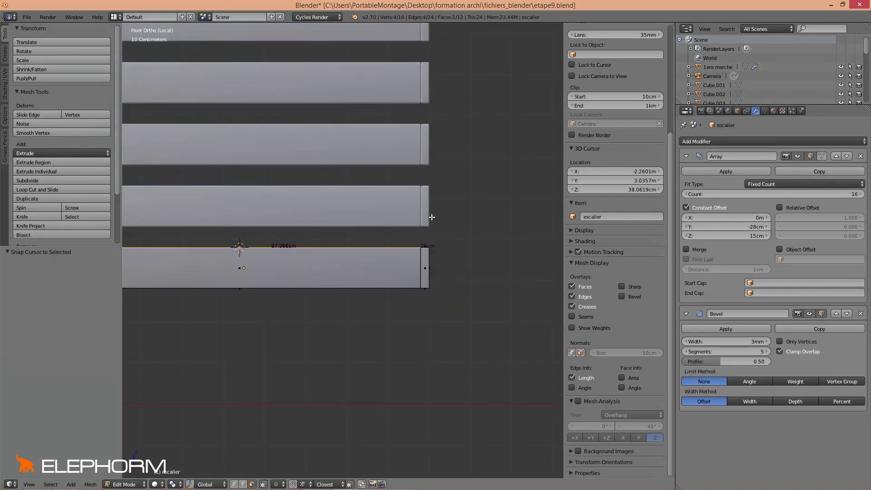
pyautogui.keyDown('shift'); pyautogui.moveTo(369, 224); pyautogui.dragTo(396, 225, button='middle'); pyautogui.keyUp('shift')
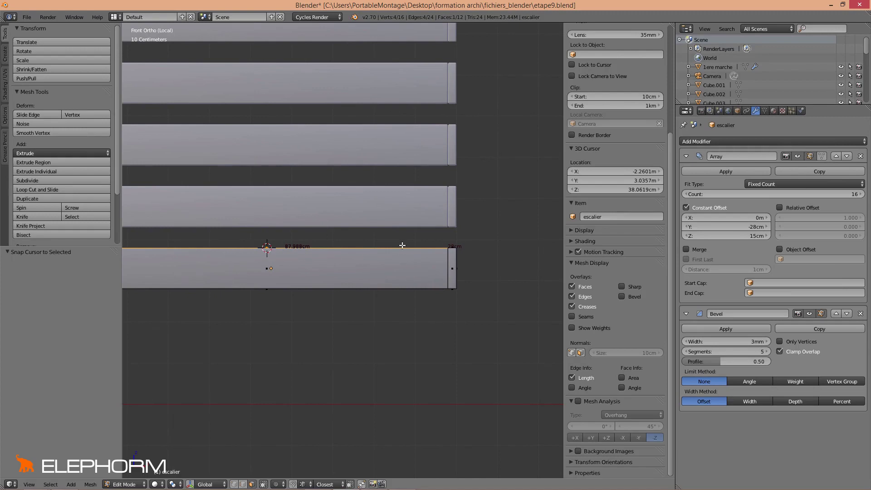
pyautogui.moveTo(403, 249); pyautogui.dragTo(388, 267, button='middle')
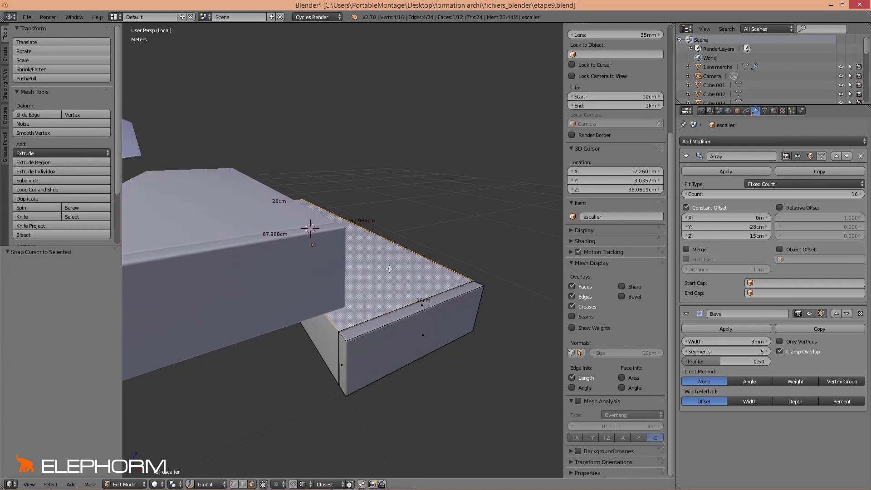
pyautogui.press('KP_7')
pyautogui.press('KP_Decimal')
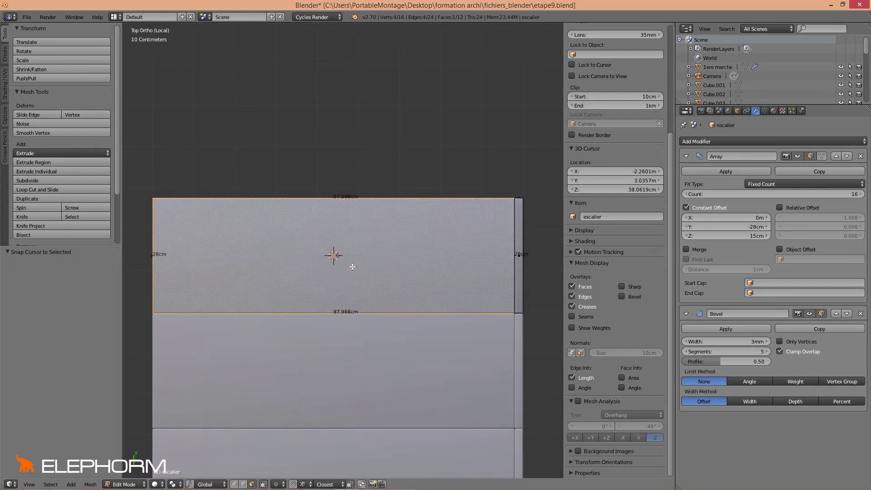
pyautogui.hotkey('shift', 'a')
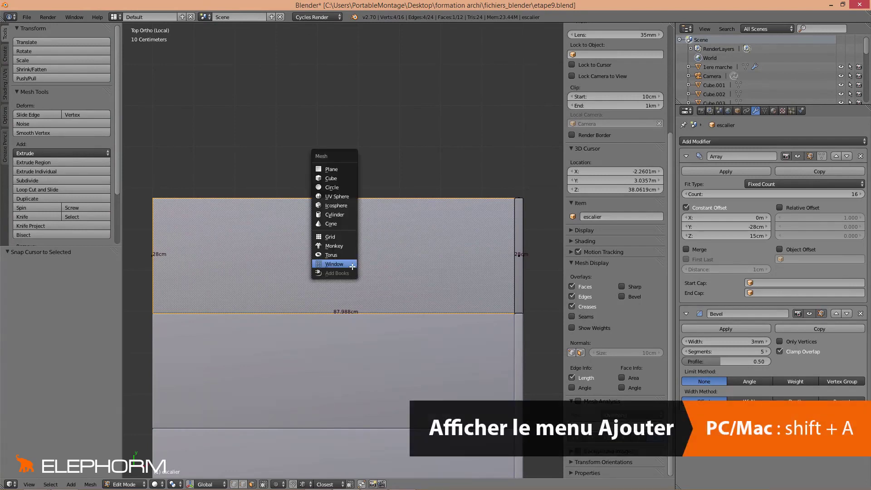
pyautogui.click(347, 191)
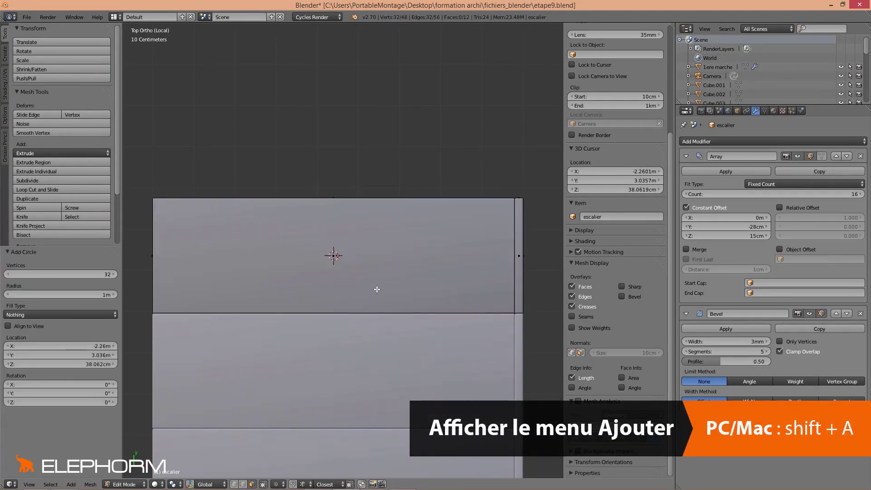
pyautogui.scroll(-5, 323, 286)
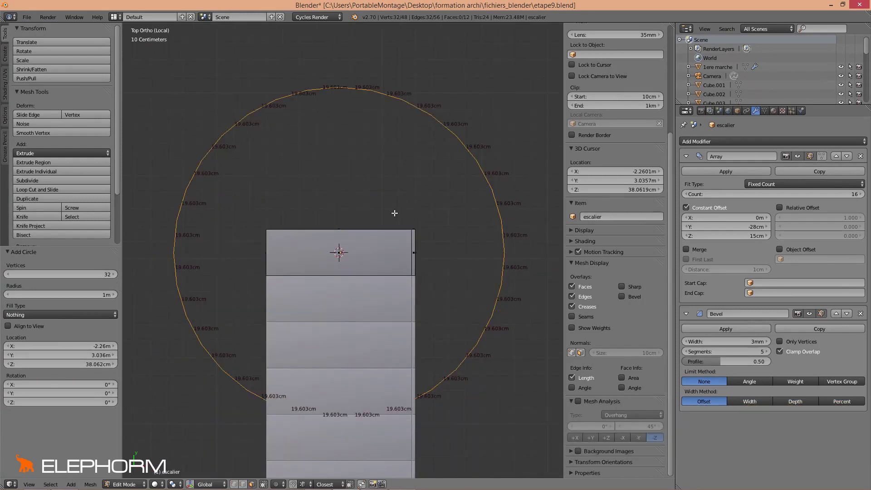
pyautogui.scroll(4, 394, 213)
pyautogui.scroll(-2, 394, 213)
# Step: Set the new circle's radius to 30 cm
pyautogui.click(142, 259)
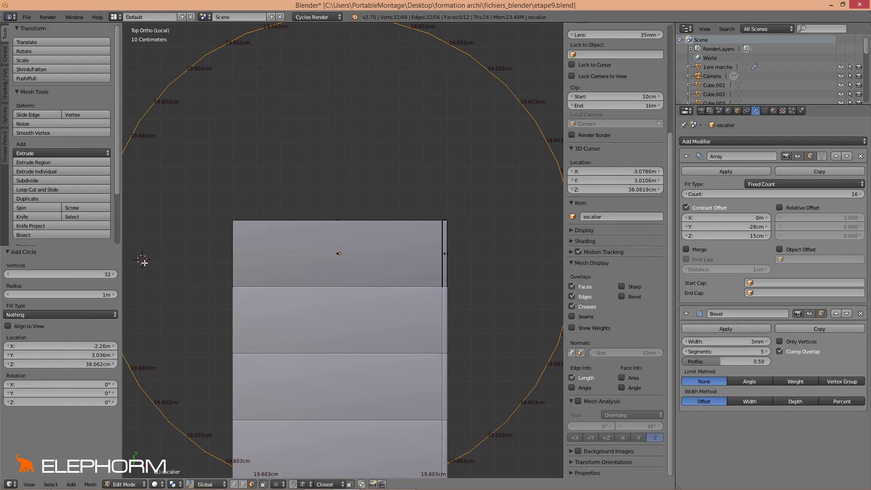
pyautogui.doubleClick(116, 294)
pyautogui.write('1mm')
pyautogui.press('Return')
pyautogui.write('3')
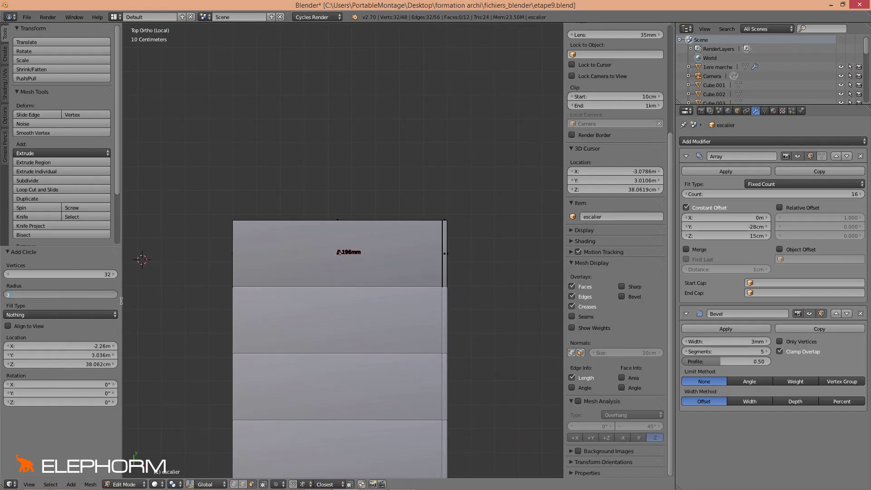
pyautogui.write('0cm')
pyautogui.press('Return')
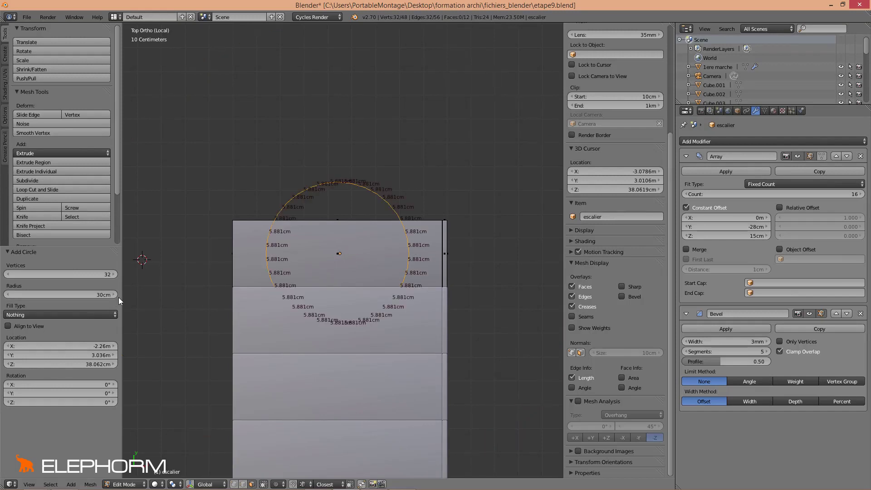
# Step: Turn off the display of edge lengths on the mesh
pyautogui.click(581, 378)
pyautogui.scroll(3, 422, 354)
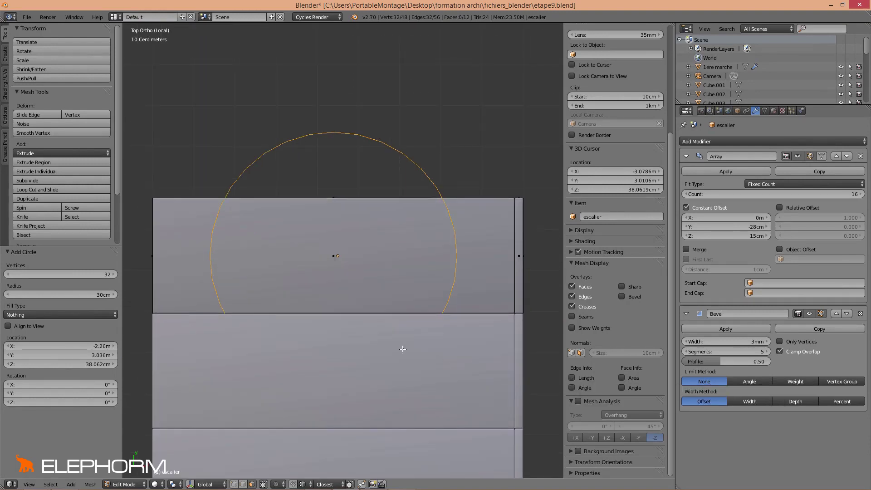
pyautogui.keyDown('shift'); pyautogui.moveTo(403, 349); pyautogui.dragTo(415, 368, button='middle'); pyautogui.keyUp('shift')
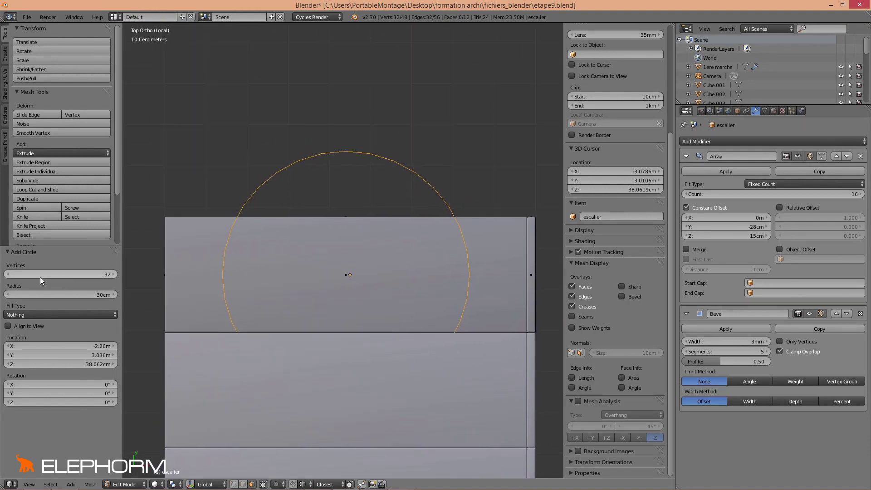
# Step: Reduce the new circle's vertex count to 12
pyautogui.click(97, 273)
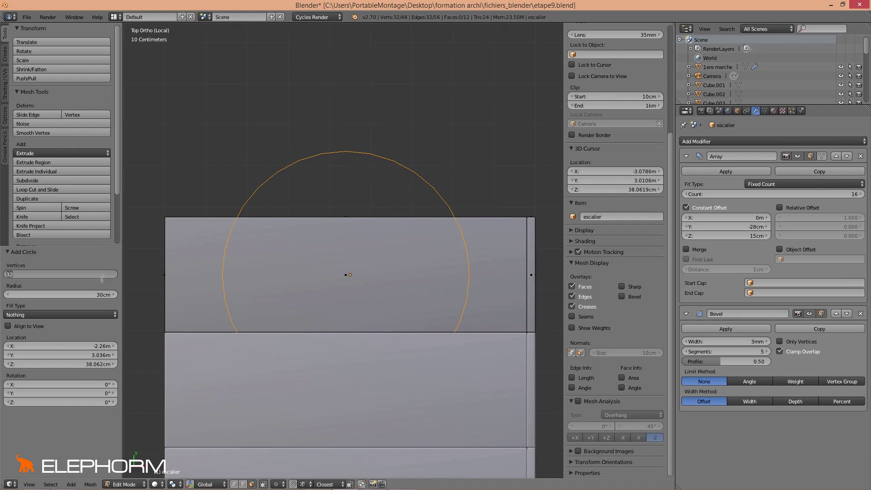
pyautogui.write('16')
pyautogui.press('Return')
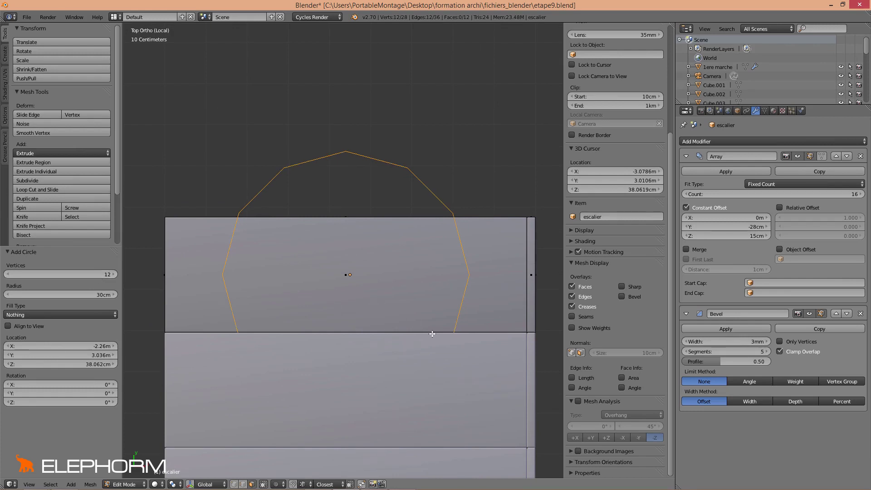
pyautogui.scroll(-3, 433, 312)
pyautogui.scroll(2, 433, 291)
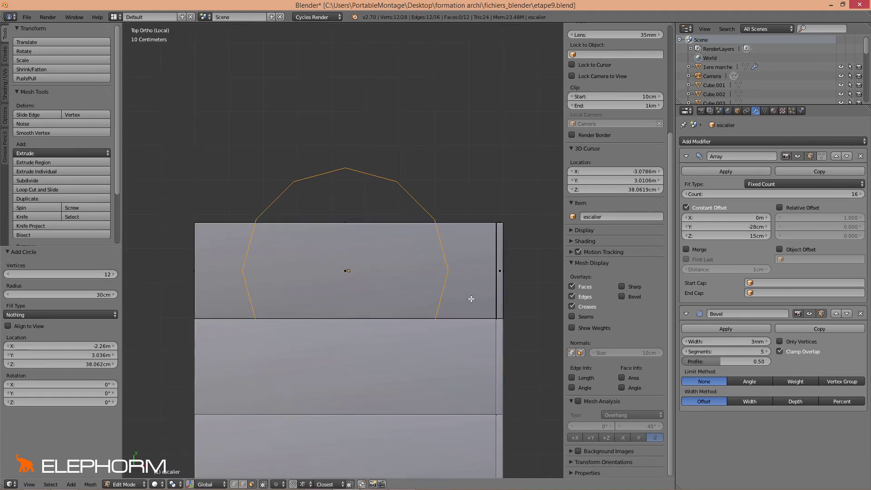
# Step: Switch to edge selection, pick one edge of the circle, and extend the selection to all its linked edges
pyautogui.click(358, 273)
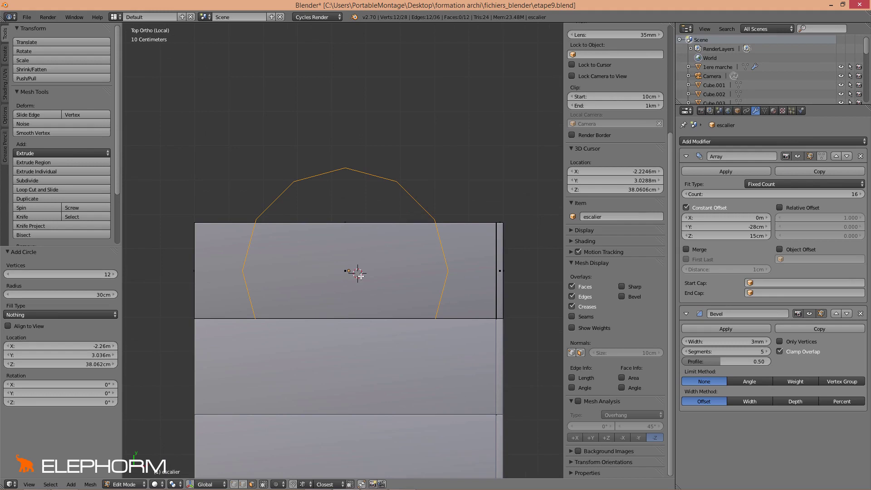
pyautogui.click(454, 290)
pyautogui.rightClick(445, 288)
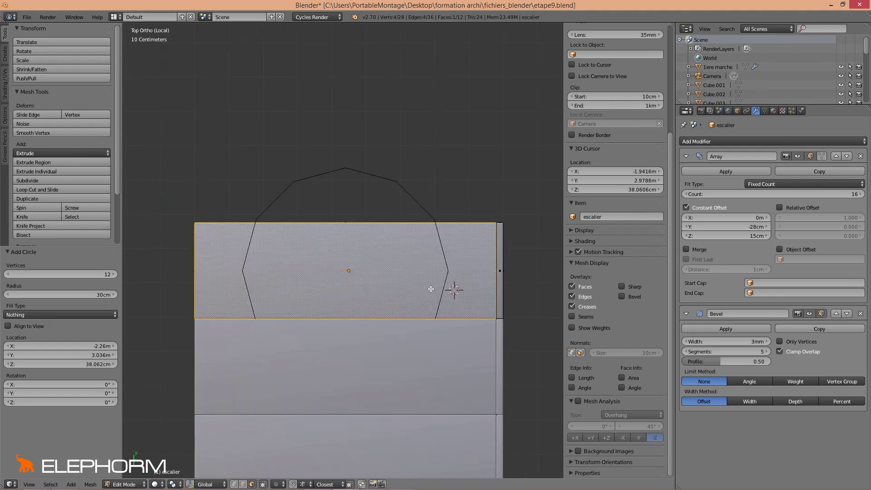
pyautogui.hotkey('ctrl', 'Tab')
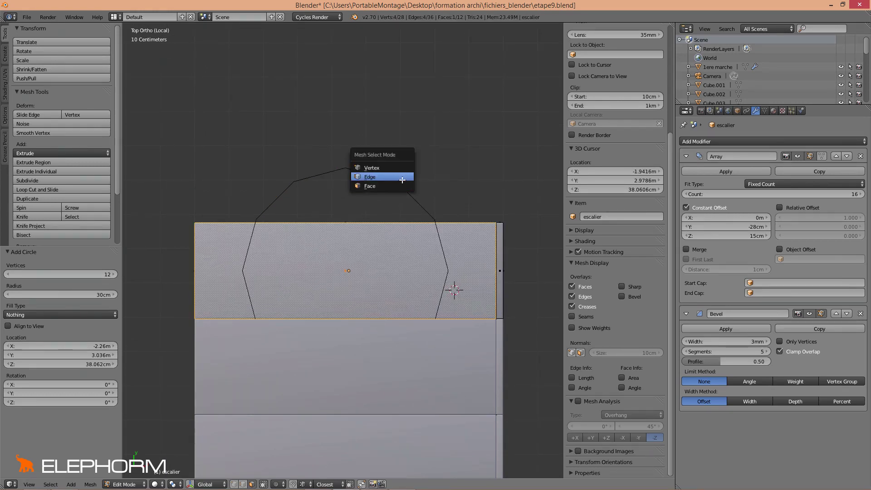
pyautogui.click(401, 177)
pyautogui.rightClick(408, 200)
pyautogui.moveTo(408, 199); pyautogui.dragTo(393, 221, button='middle')
pyautogui.moveTo(497, 307); pyautogui.dragTo(380, 299, button='middle')
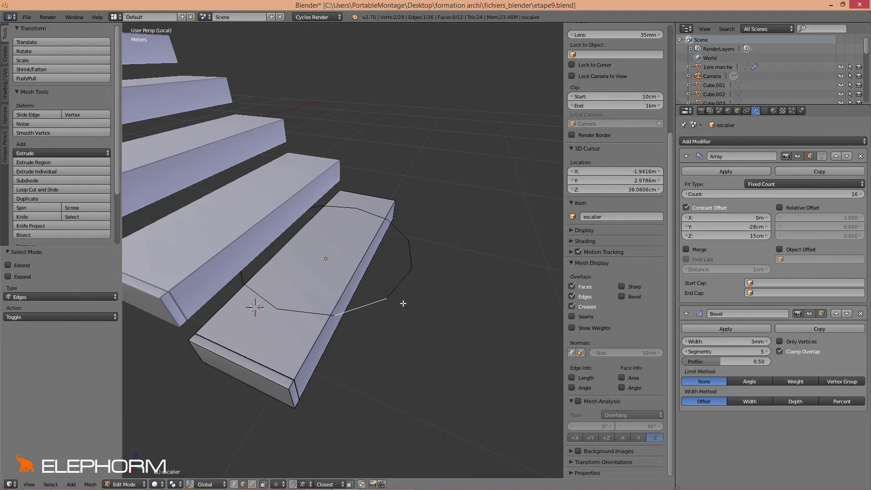
pyautogui.hotkey('ctrl', 'l')
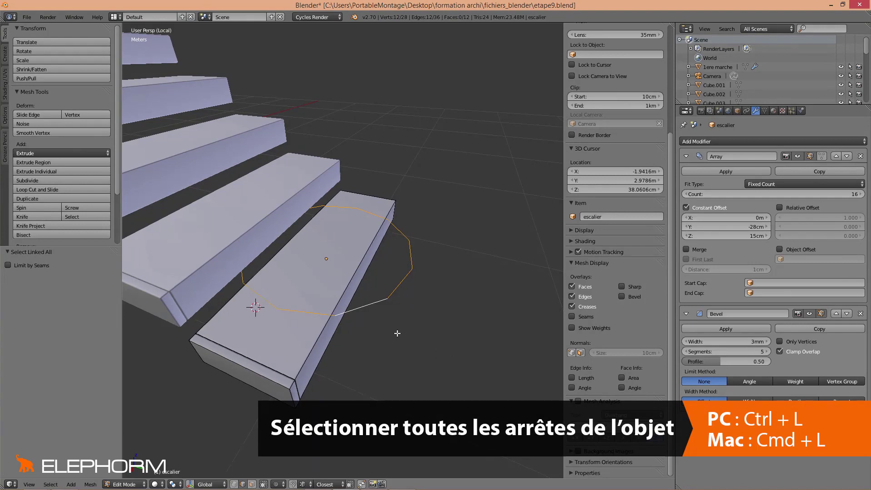
# Step: Scale the selected circle down uniformly to about 0.062 so it fits well within the tread's top face
pyautogui.moveTo(397, 333); pyautogui.dragTo(429, 354, button='middle')
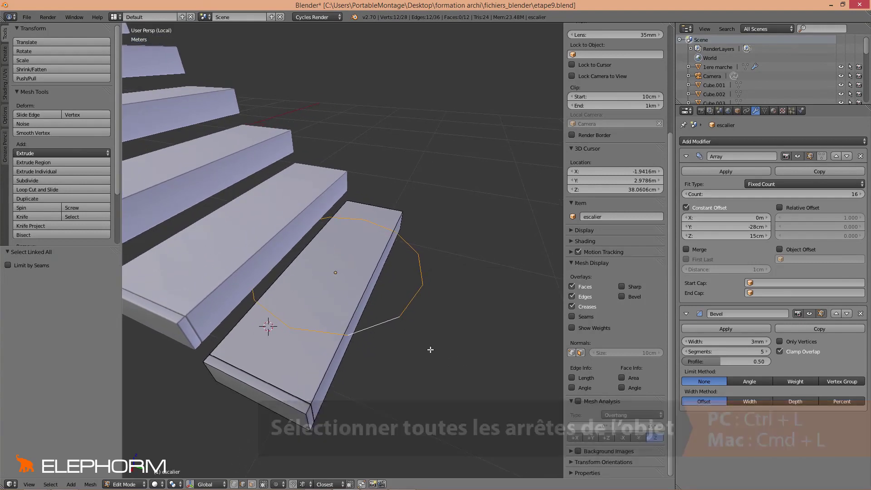
pyautogui.press('g')
pyautogui.press('Escape')
pyautogui.press('s')
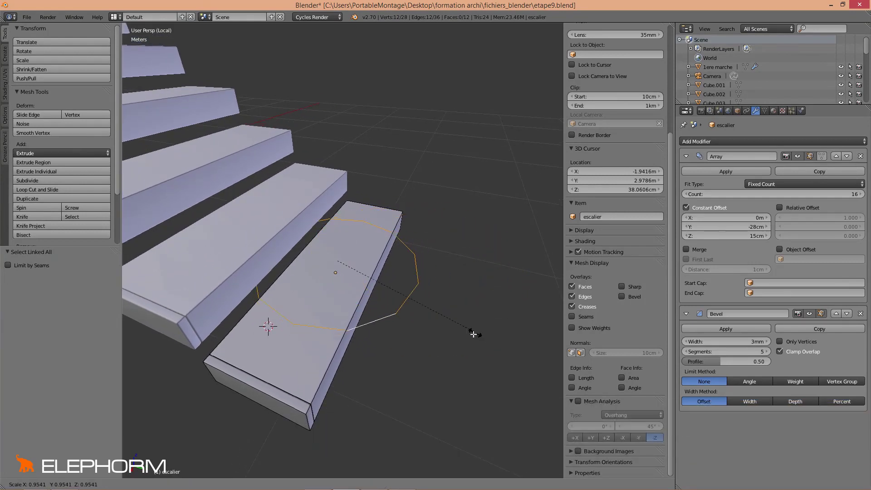
pyautogui.click(343, 264)
pyautogui.moveTo(418, 319); pyautogui.dragTo(418, 330, button='middle')
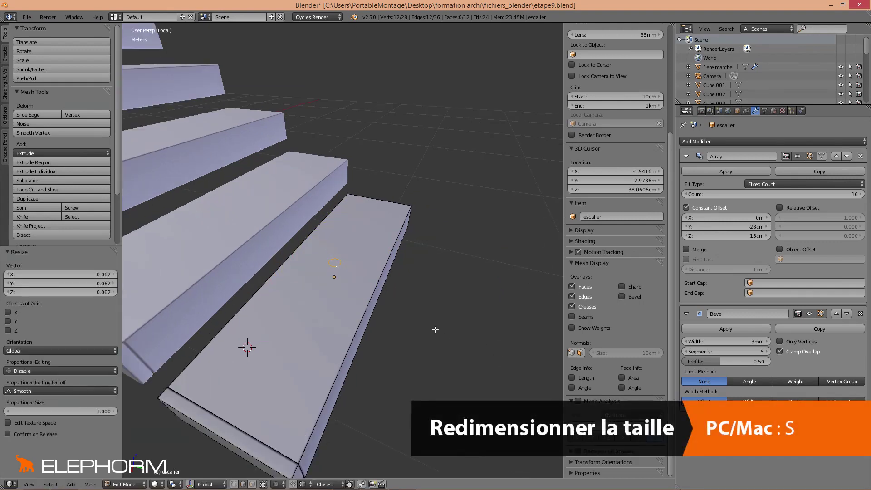
pyautogui.scroll(4, 435, 330)
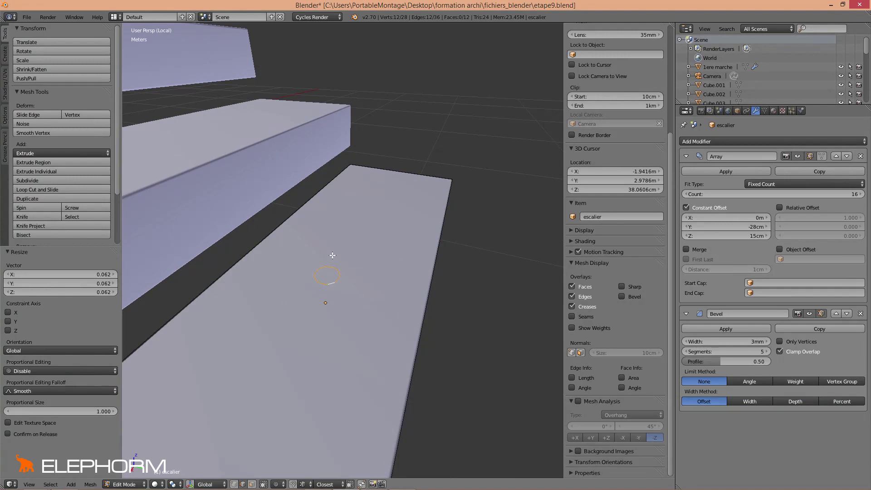
# Step: In top view, move the circle about 40.8 cm in X and 8 cm in Y, near the tread's outer corner beside the end piece
pyautogui.press('KP_7')
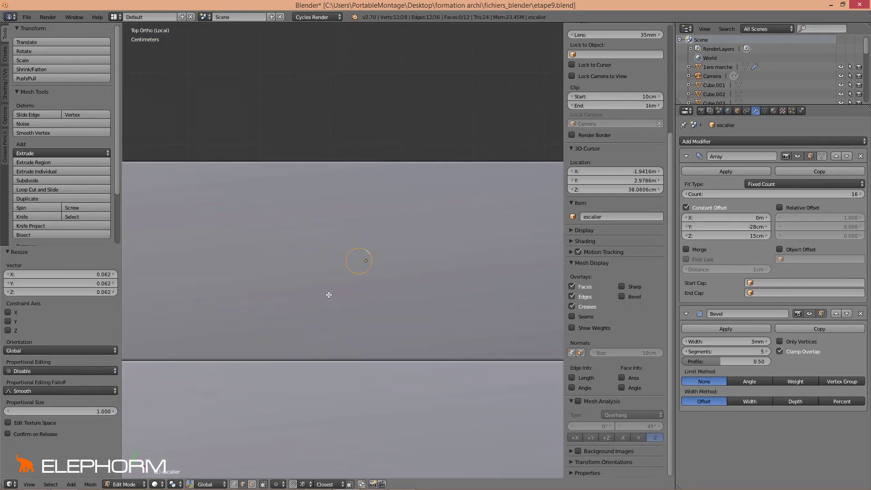
pyautogui.scroll(-3, 329, 295)
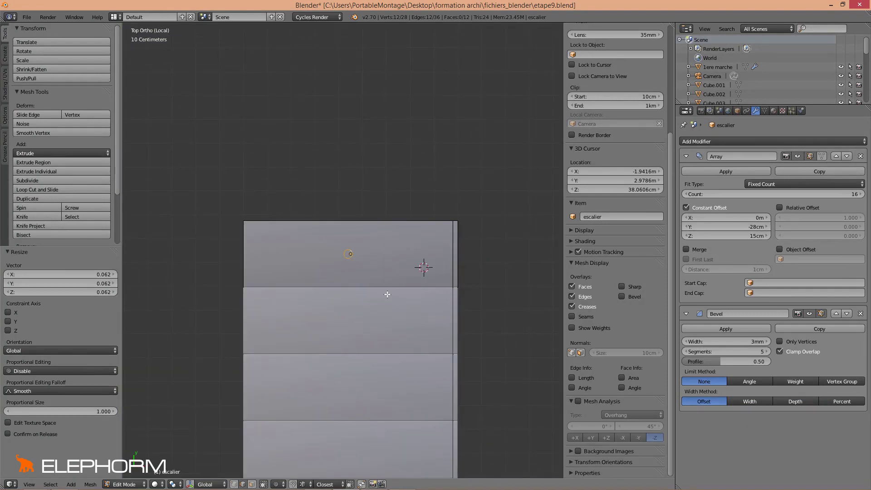
pyautogui.moveTo(390, 334); pyautogui.dragTo(255, 286, button='middle')
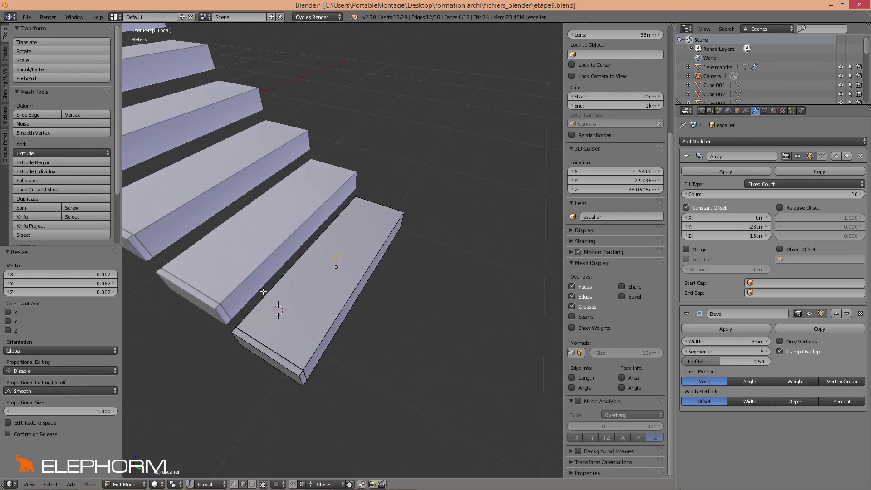
pyautogui.press('KP_7')
pyautogui.scroll(4, 314, 301)
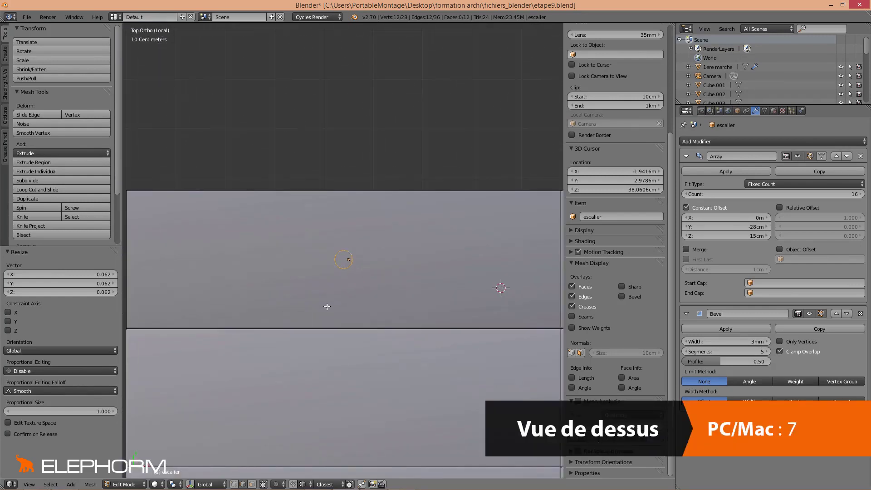
pyautogui.keyDown('shift'); pyautogui.moveTo(325, 305); pyautogui.dragTo(295, 324, button='middle'); pyautogui.keyUp('shift')
pyautogui.press('g')
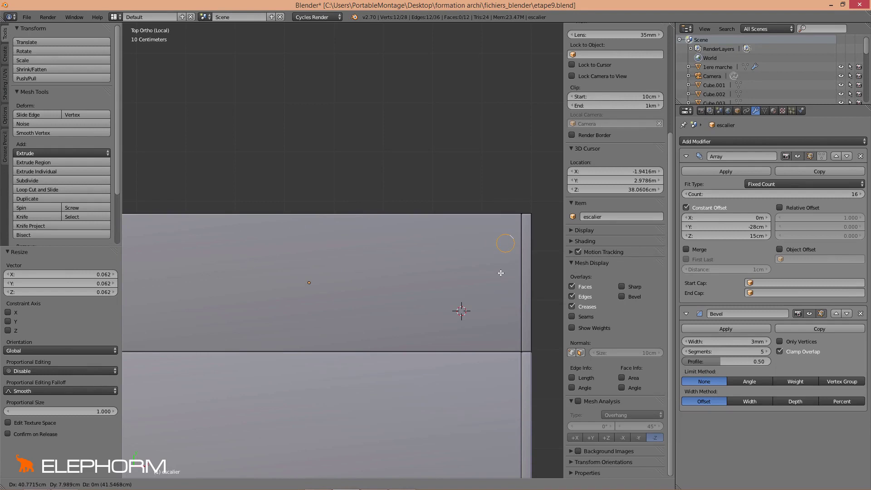
pyautogui.click(500, 272)
# Step: Scale the circle down slightly to about 0.827 so it sits as a smaller base on the tread
pyautogui.moveTo(488, 306); pyautogui.dragTo(376, 383, button='middle')
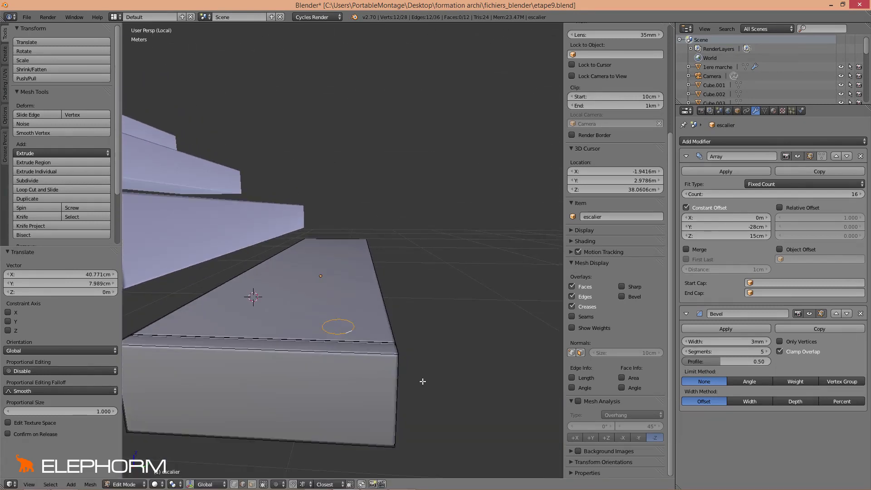
pyautogui.press('s')
pyautogui.click(405, 369)
pyautogui.moveTo(353, 370); pyautogui.dragTo(360, 369, button='middle')
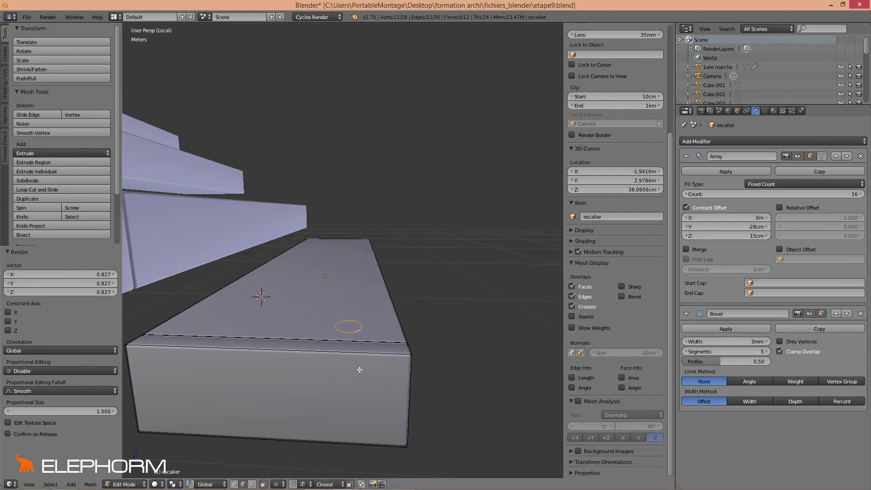
pyautogui.scroll(2, 369, 370)
pyautogui.scroll(-2, 374, 374)
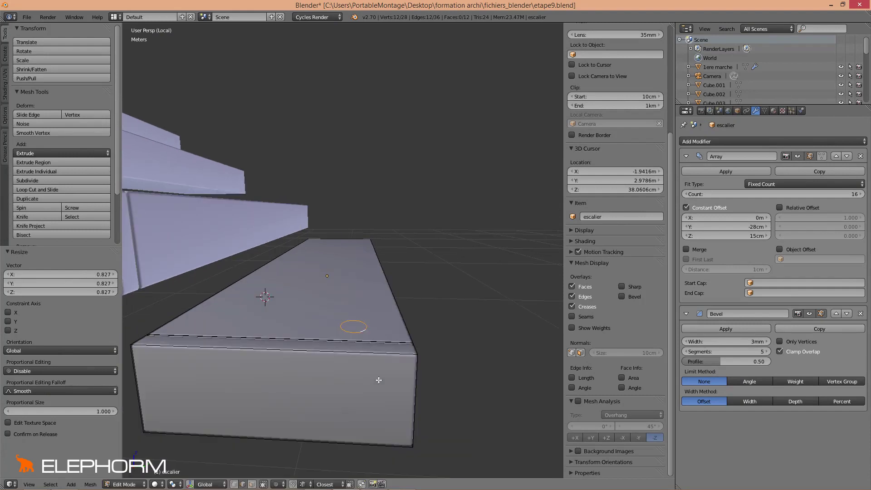
pyautogui.moveTo(381, 379)
pyautogui.mouseDown(button='middle')
pyautogui.moveTo(369, 378)
pyautogui.moveTo(377, 378)
pyautogui.mouseUp(button='middle')
pyautogui.scroll(2, 376, 378)
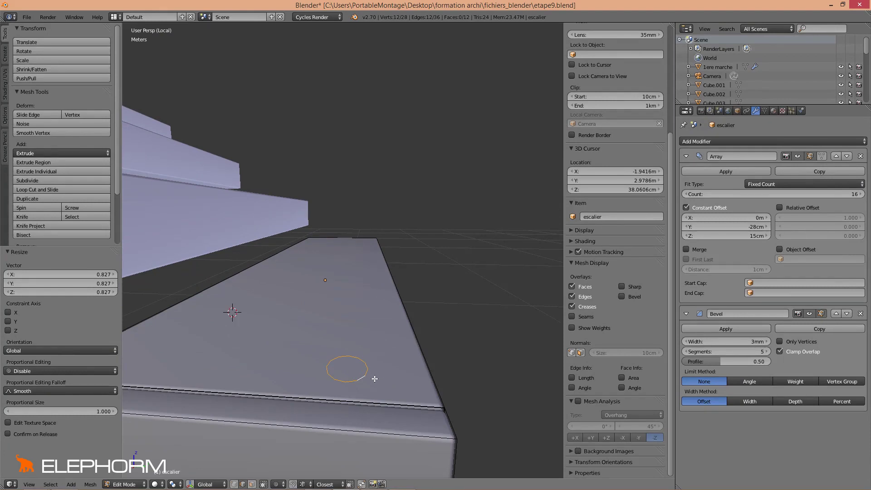
# Step: Extrude the circle straight up along Z by about 1.7 cm to form the baluster's base ring
pyautogui.press('e')
pyautogui.press('z')
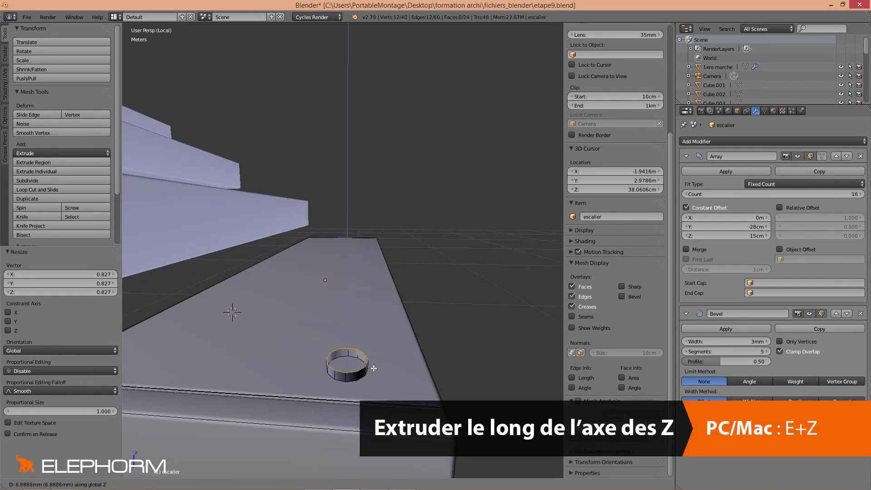
pyautogui.click(371, 354)
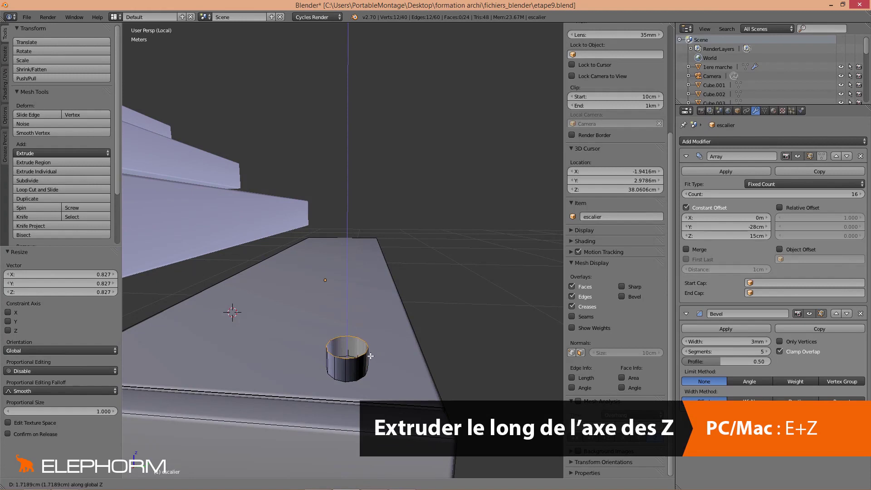
# Step: In wireframe, extrude the ring's top loop about 5 mm up along Z and scale it to about 0.698
pyautogui.press('z')
pyautogui.press('e')
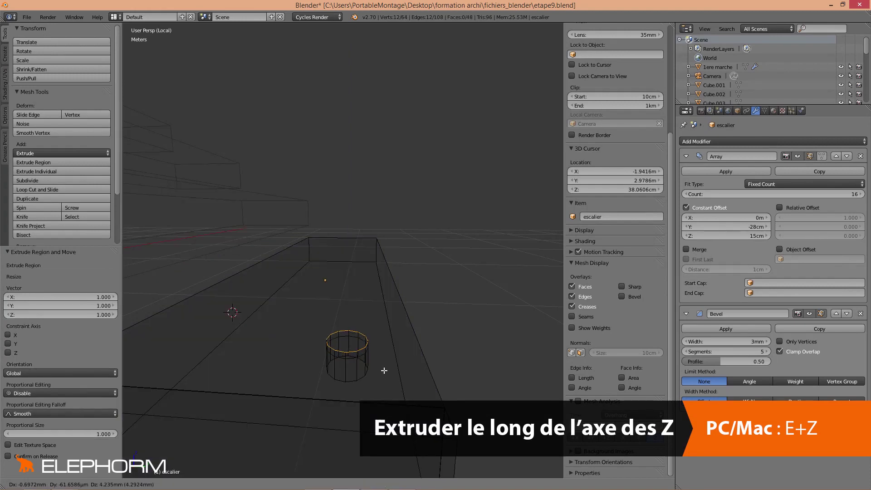
pyautogui.press('z')
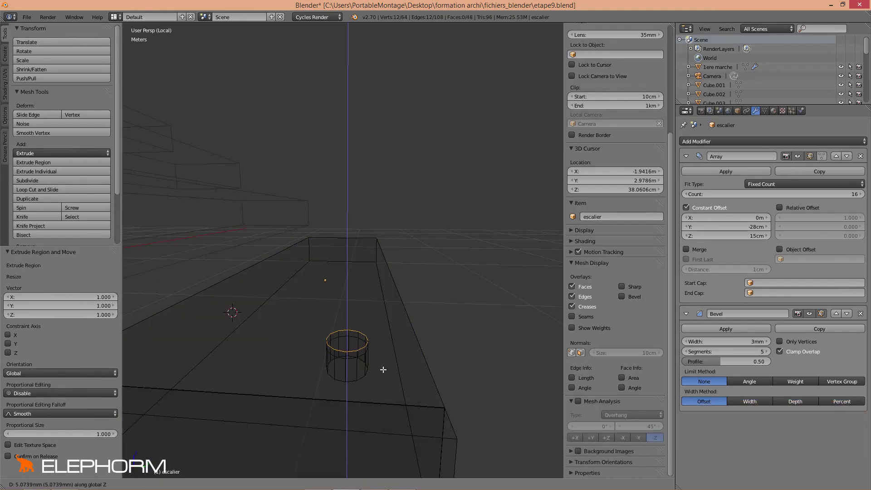
pyautogui.click(384, 368)
pyautogui.moveTo(383, 367); pyautogui.dragTo(380, 364, button='middle')
pyautogui.press('s')
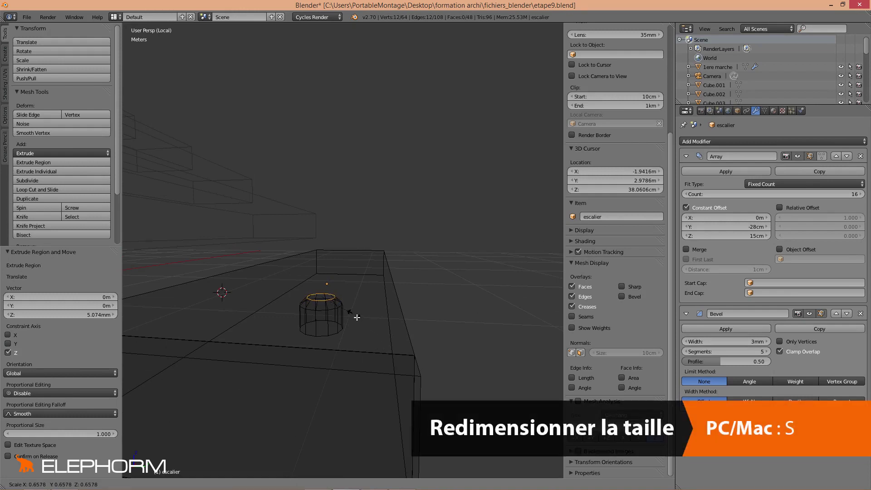
pyautogui.click(359, 320)
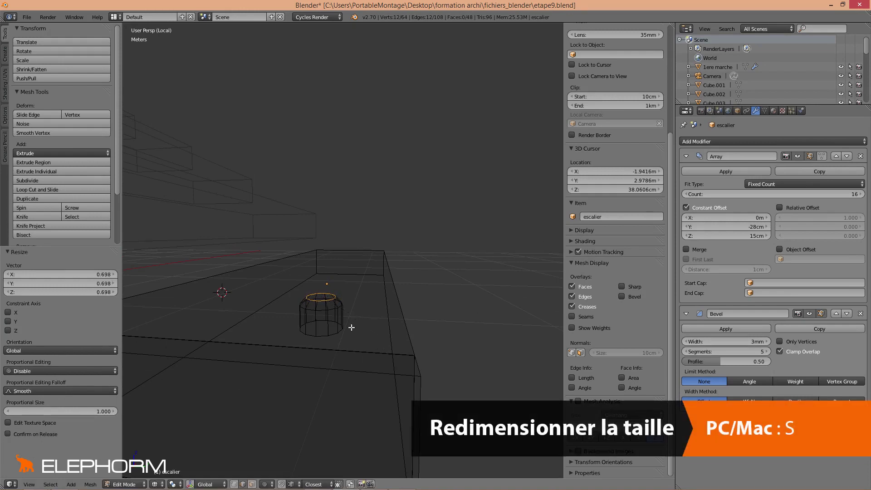
# Step: Extrude the narrowed top loop about 23.9 cm up along Z as the baluster's rod, and return to solid shading
pyautogui.scroll(-3, 349, 324)
pyautogui.press('e')
pyautogui.press('z')
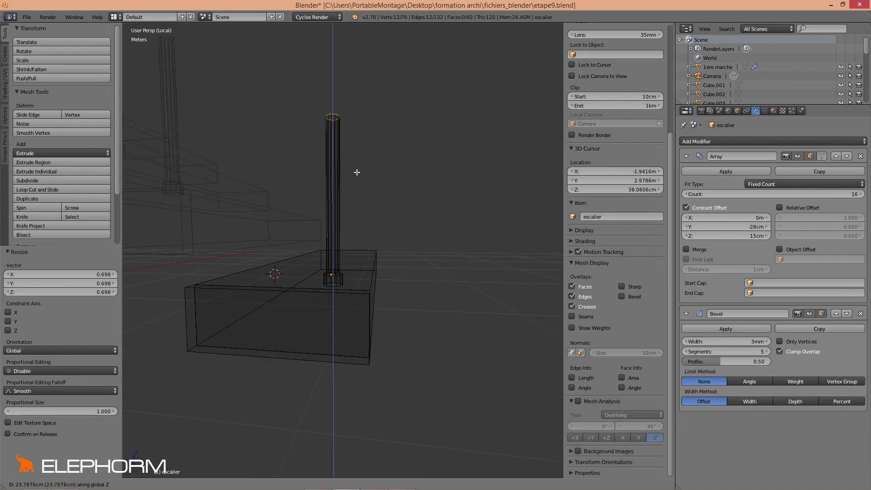
pyautogui.click(356, 173)
pyautogui.press('z')
pyautogui.moveTo(355, 173); pyautogui.dragTo(363, 274, button='middle')
pyautogui.scroll(-2, 393, 281)
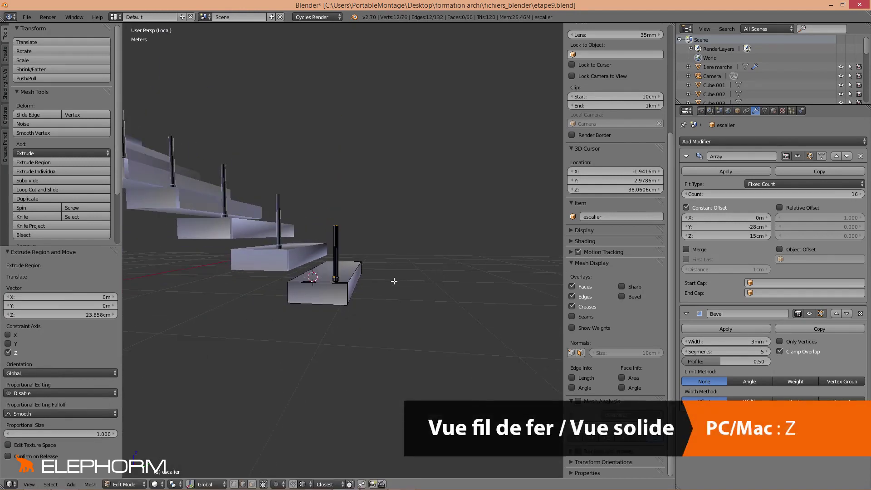
# Step: Lengthen the rod by moving its top loop up along Z by about 58.7 cm and by a further 2.09 m
pyautogui.press('g')
pyautogui.press('z')
pyautogui.click(399, 150)
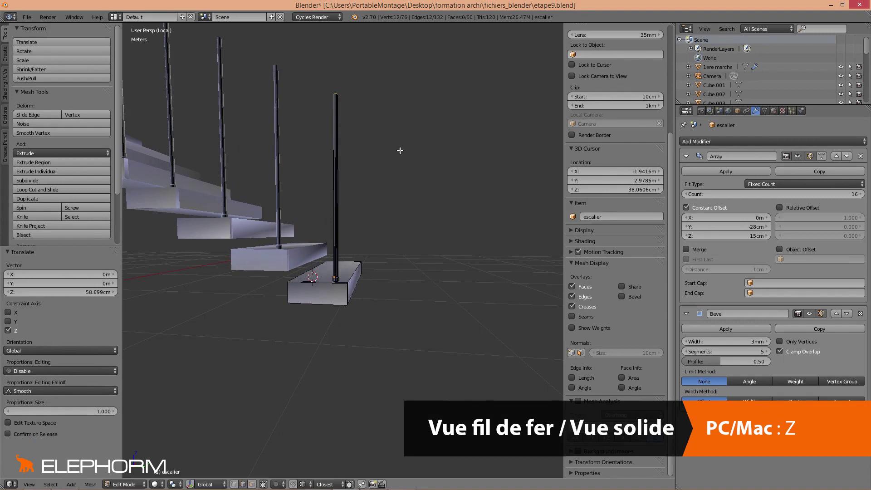
pyautogui.scroll(-3, 386, 191)
pyautogui.press('g')
pyautogui.press('z')
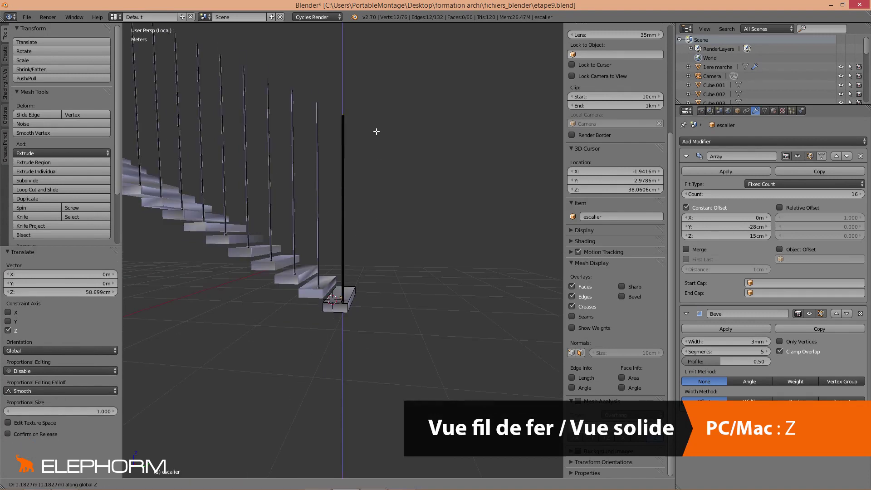
pyautogui.click(376, 55)
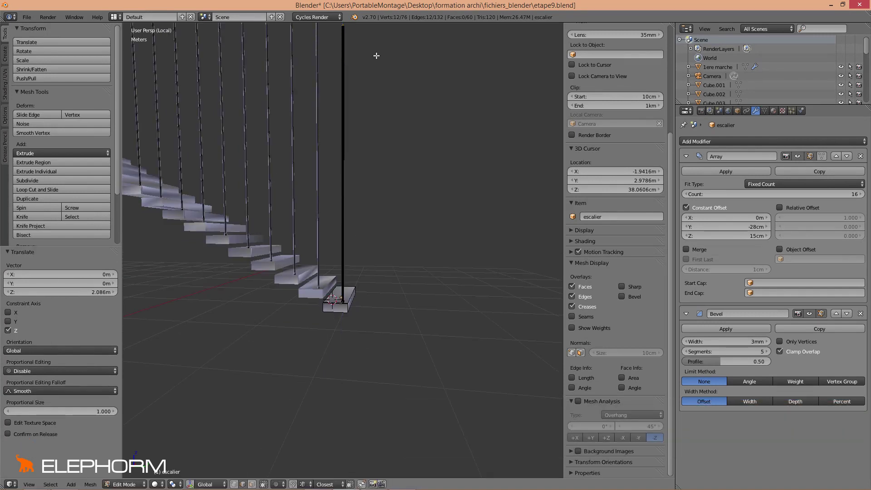
# Step: Examine the balusters' placement on the treads from above and in perspective
pyautogui.press('Tab')
pyautogui.press('KP_7')
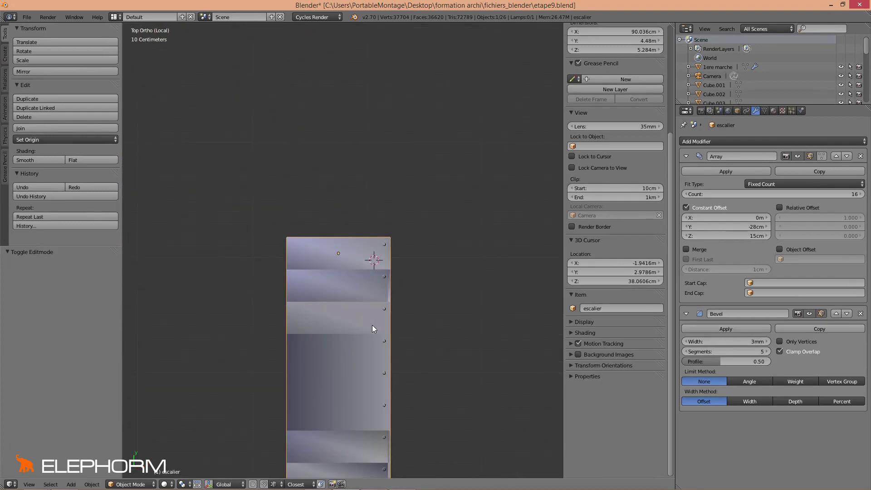
pyautogui.press('Tab')
pyautogui.scroll(3, 383, 321)
pyautogui.keyDown('shift'); pyautogui.moveTo(432, 320); pyautogui.dragTo(342, 355, button='middle'); pyautogui.keyUp('shift')
pyautogui.scroll(3, 385, 340)
pyautogui.scroll(2, 289, 362)
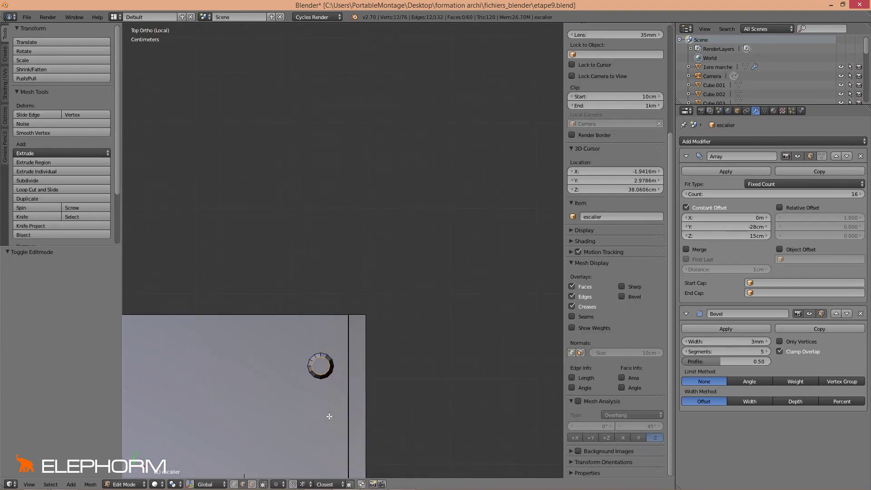
pyautogui.moveTo(329, 416); pyautogui.dragTo(400, 417, button='middle')
pyautogui.scroll(-5, 333, 390)
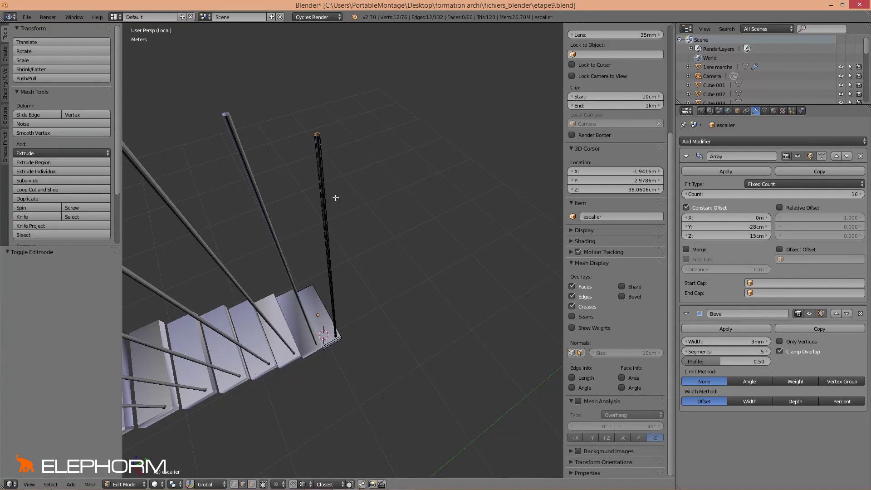
# Step: Pick one edge of the first baluster and extend the selection to all its linked geometry
pyautogui.rightClick(321, 141)
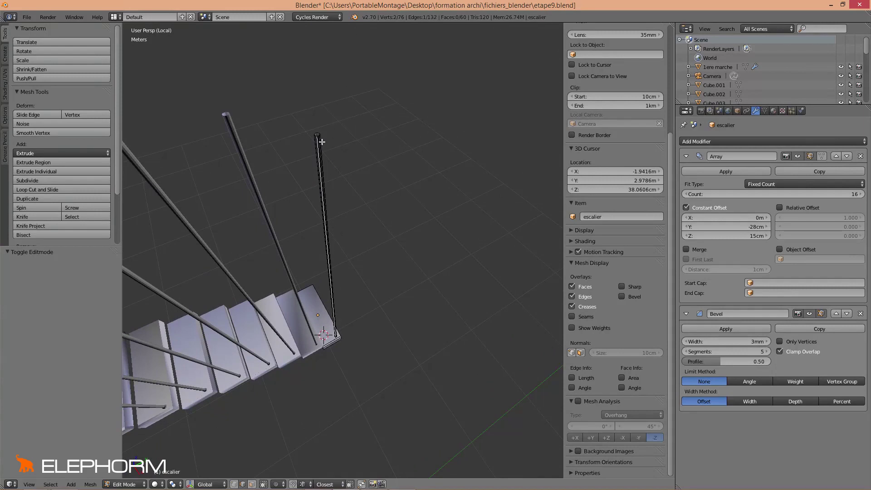
pyautogui.rightClick(320, 139)
pyautogui.hotkey('ctrl', 'l')
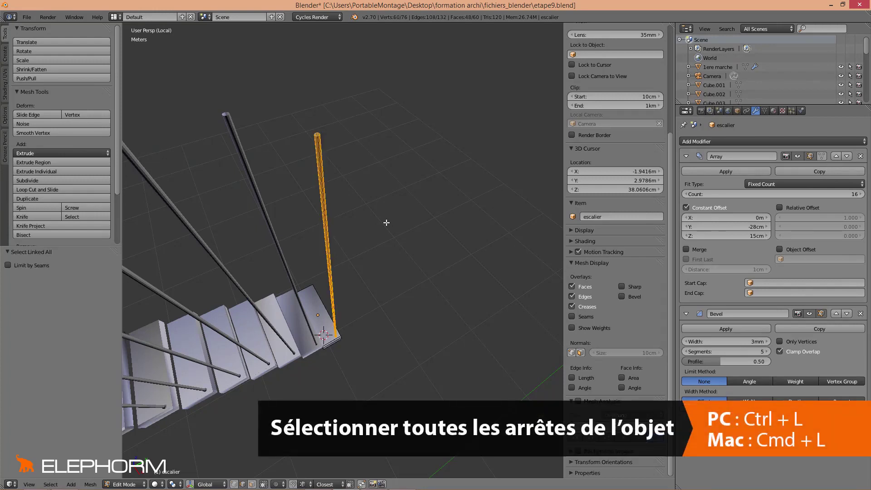
# Step: Examine the selected baluster's thickness against the tread and its end piece in close-up top view
pyautogui.press('KP_7')
pyautogui.scroll(4, 423, 297)
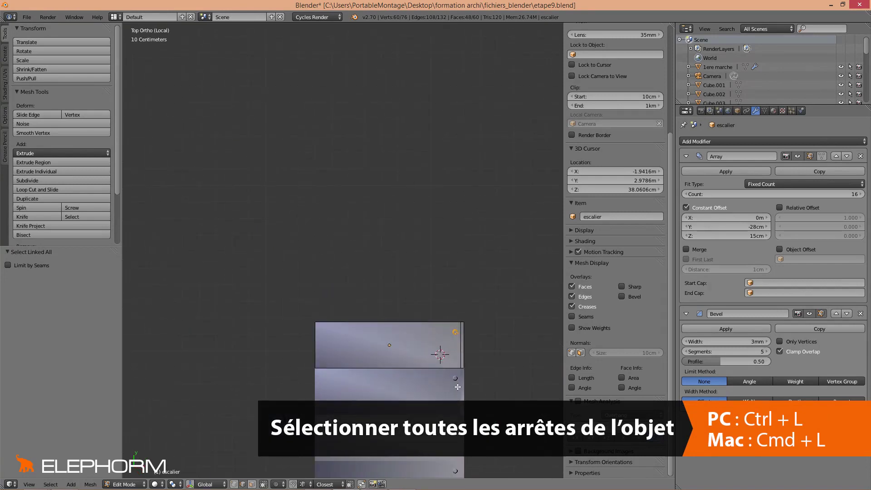
pyautogui.keyDown('shift'); pyautogui.moveTo(457, 387); pyautogui.dragTo(395, 341, button='middle'); pyautogui.keyUp('shift')
pyautogui.scroll(2, 395, 341)
pyautogui.keyDown('shift'); pyautogui.moveTo(453, 356); pyautogui.dragTo(373, 305, button='middle'); pyautogui.keyUp('shift')
pyautogui.scroll(5, 375, 313)
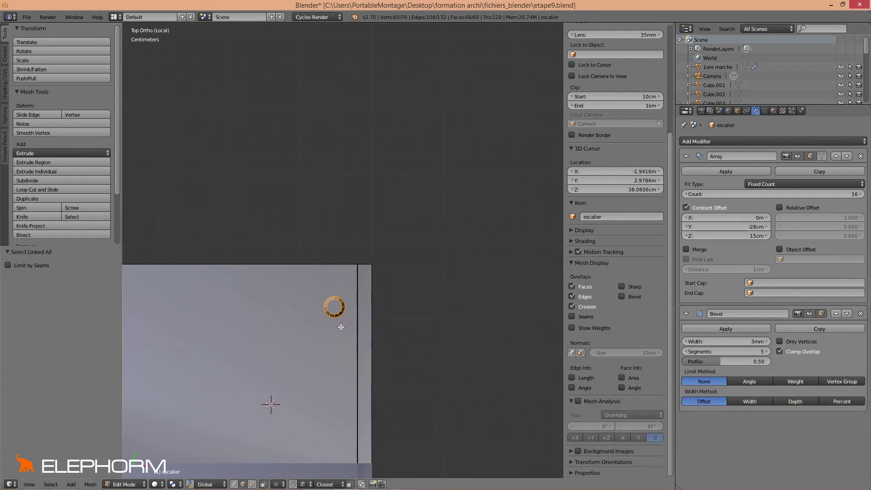
pyautogui.scroll(-3, 395, 342)
pyautogui.moveTo(394, 342)
pyautogui.mouseDown(button='middle')
pyautogui.moveTo(385, 352)
pyautogui.moveTo(360, 334)
pyautogui.moveTo(385, 353)
pyautogui.mouseUp(button='middle')
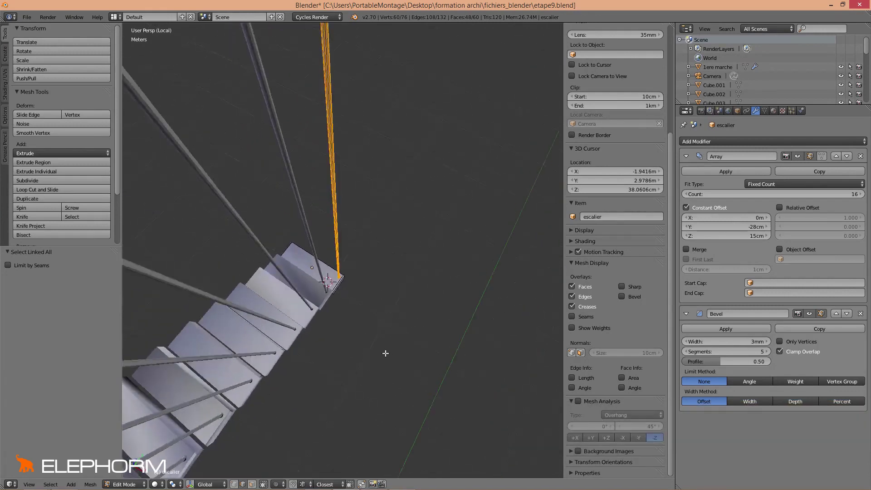
pyautogui.scroll(-5, 385, 353)
pyautogui.press('s')
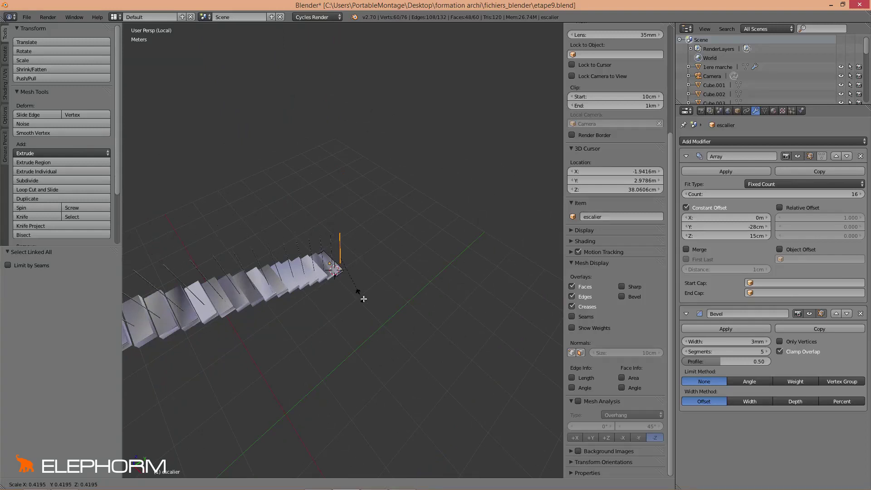
pyautogui.rightClick(366, 294)
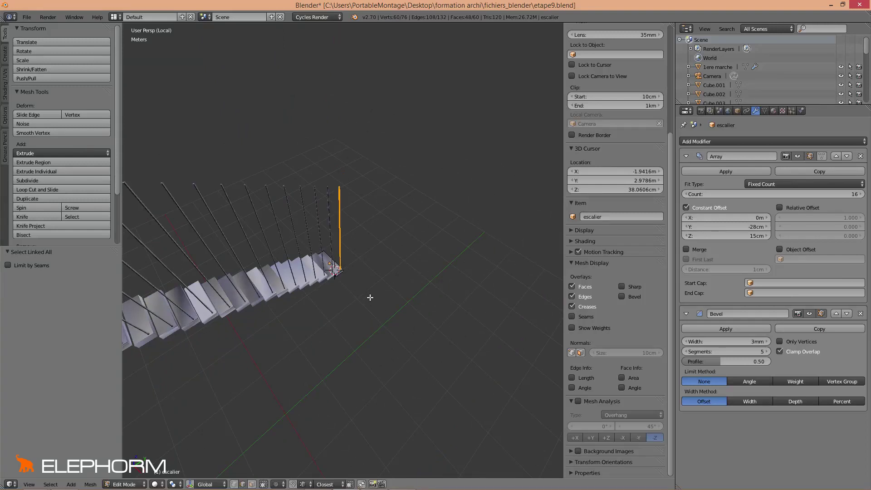
# Step: Scale the selected baluster by about -0.671 in X and Y only, locking Z to keep its height
pyautogui.scroll(3, 370, 298)
pyautogui.press('s')
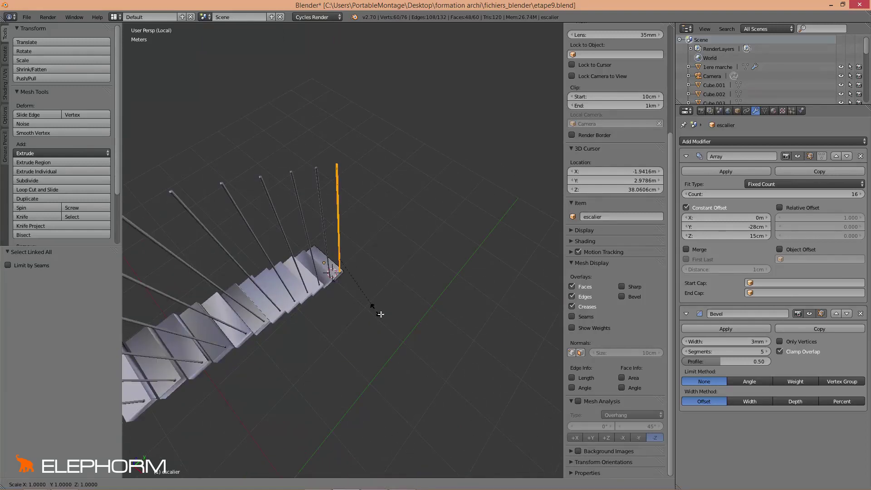
pyautogui.hotkey('shift', 'z')
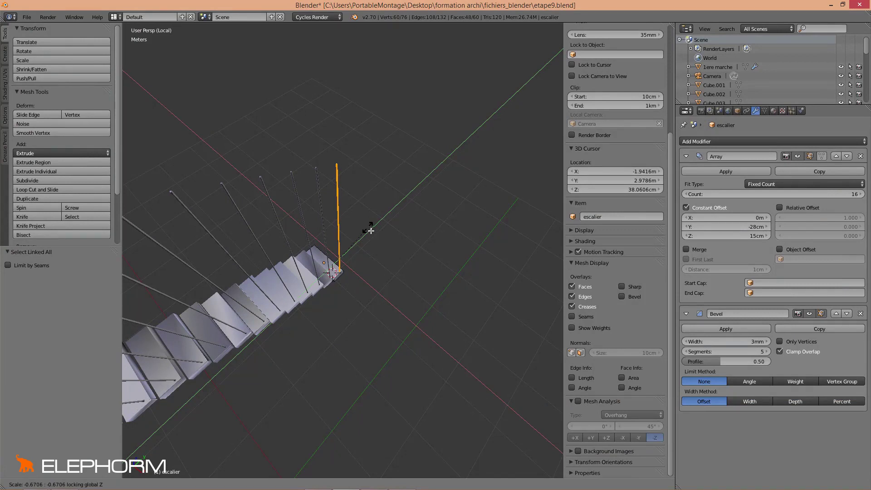
pyautogui.click(371, 230)
# Step: Check the slimmer balusters from above in Object Mode with nothing selected, and return to Edit Mode close to the first one
pyautogui.press('KP_7')
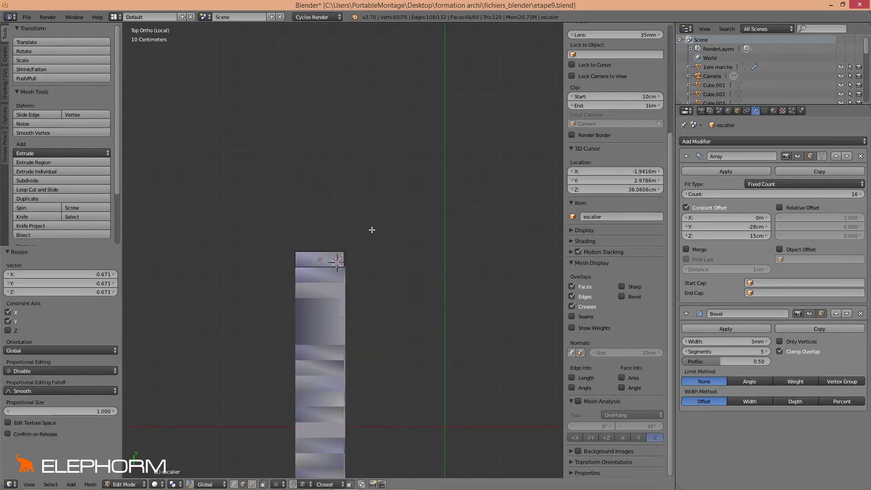
pyautogui.scroll(4, 375, 285)
pyautogui.moveTo(375, 285); pyautogui.dragTo(358, 295, button='middle')
pyautogui.press('Tab')
pyautogui.press('a')
pyautogui.press('KP_7')
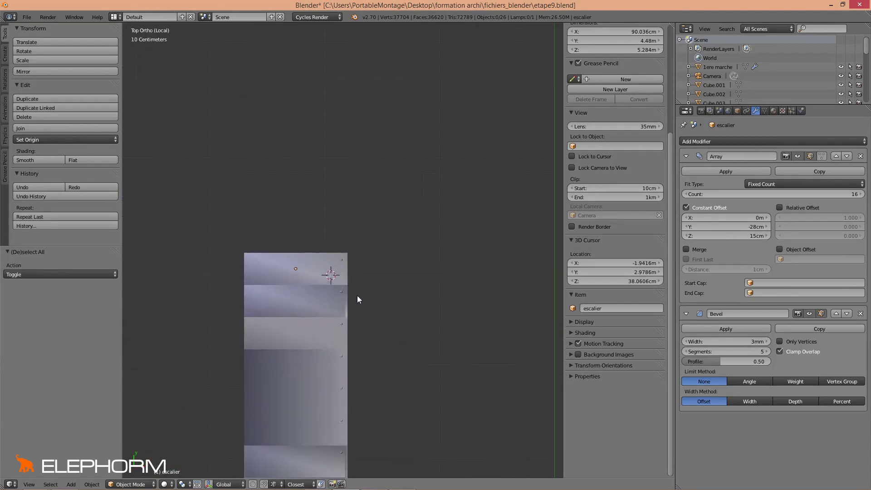
pyautogui.scroll(6, 357, 295)
pyautogui.press('Tab')
pyautogui.scroll(2, 358, 297)
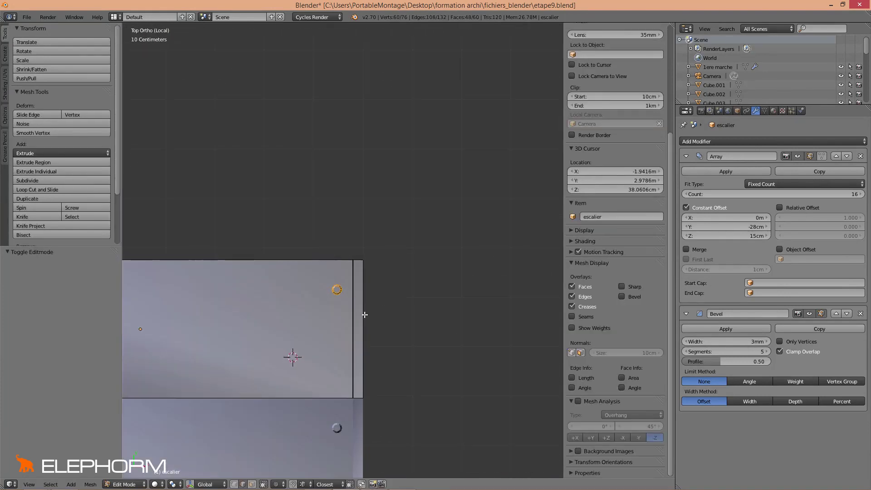
# Step: Duplicate the selected baluster along the Y axis by about -14.7 cm, placing a second one on the same tread
pyautogui.scroll(2, 364, 314)
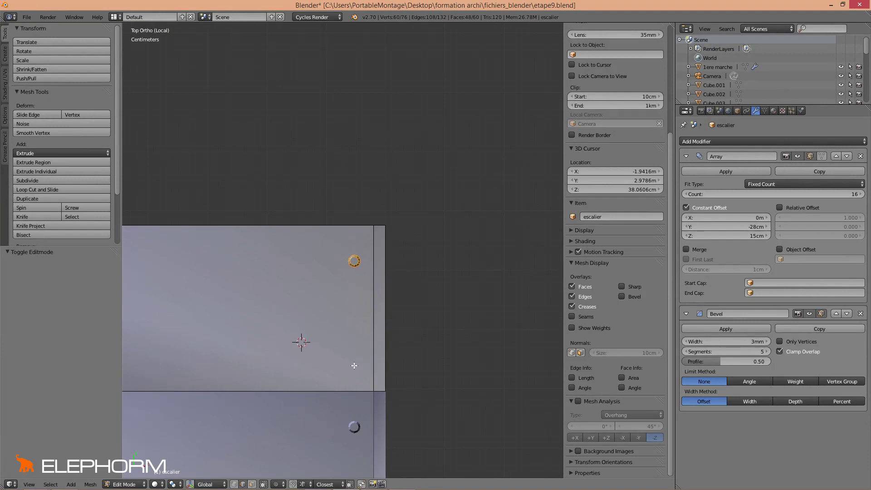
pyautogui.hotkey('shift', 'd')
pyautogui.press('y')
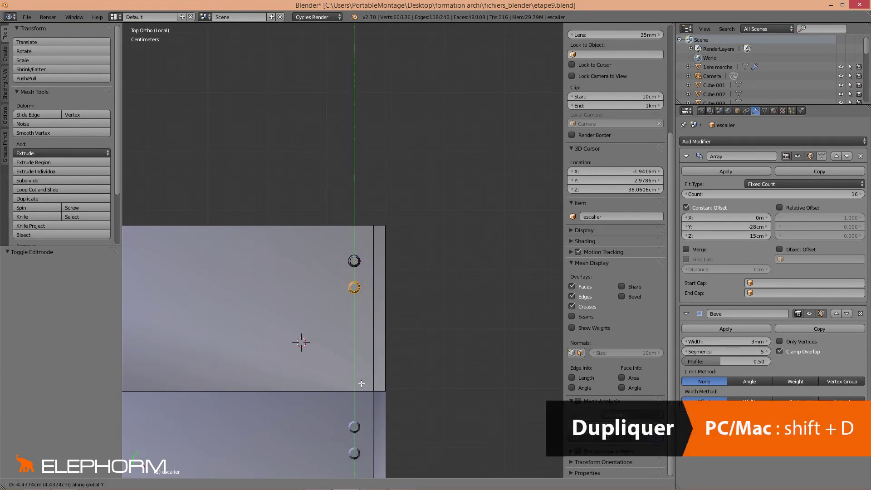
pyautogui.click(360, 434)
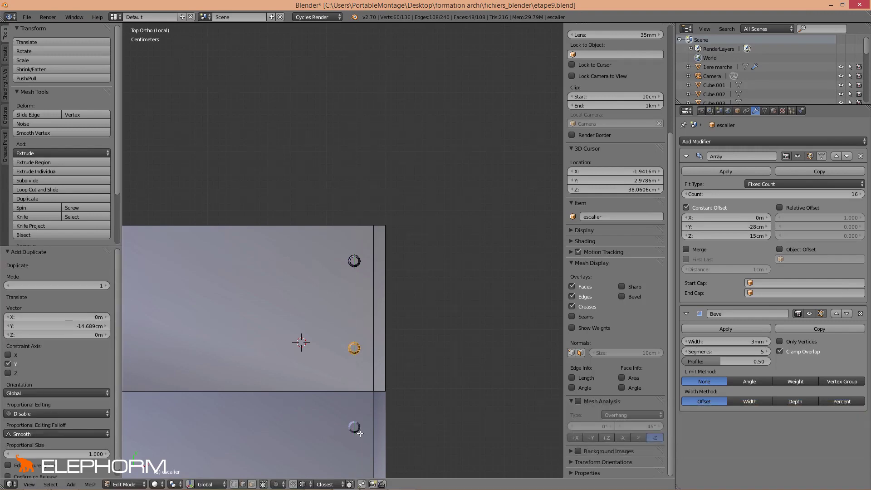
# Step: Return to Object Mode and leave local view so the staircase is shown within the full scene
pyautogui.moveTo(360, 434); pyautogui.dragTo(420, 340, button='middle')
pyautogui.scroll(-6, 360, 358)
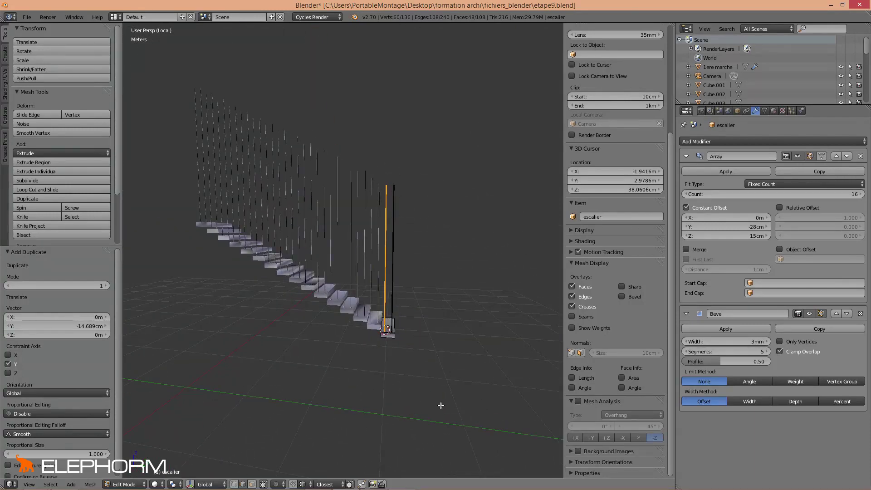
pyautogui.moveTo(369, 297)
pyautogui.mouseDown(button='middle')
pyautogui.moveTo(358, 292)
pyautogui.moveTo(368, 287)
pyautogui.mouseUp(button='middle')
pyautogui.press('Tab')
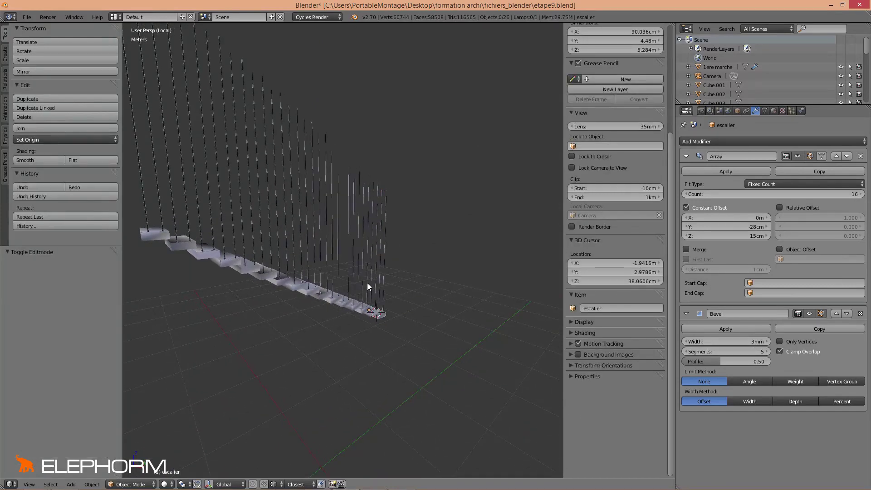
pyautogui.press('KP_Divide')
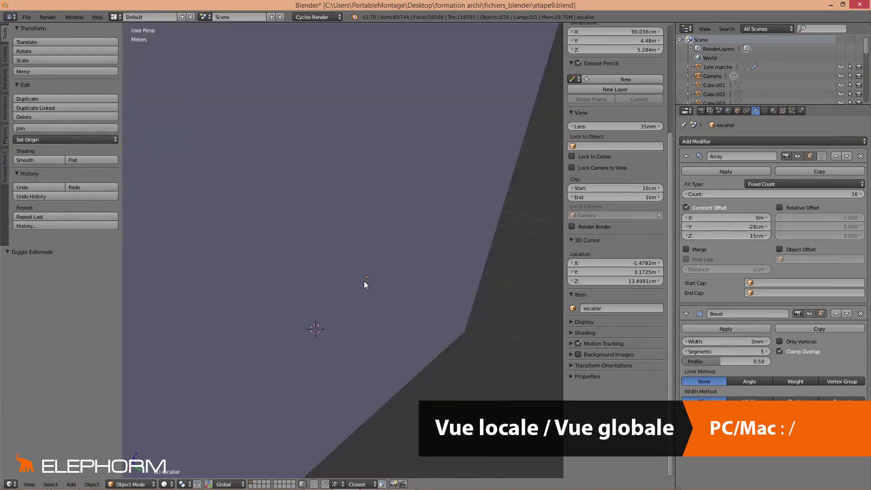
# Step: Set the limit method of the staircase's Bevel modifier to Angle
pyautogui.moveTo(364, 281); pyautogui.dragTo(383, 167, button='middle')
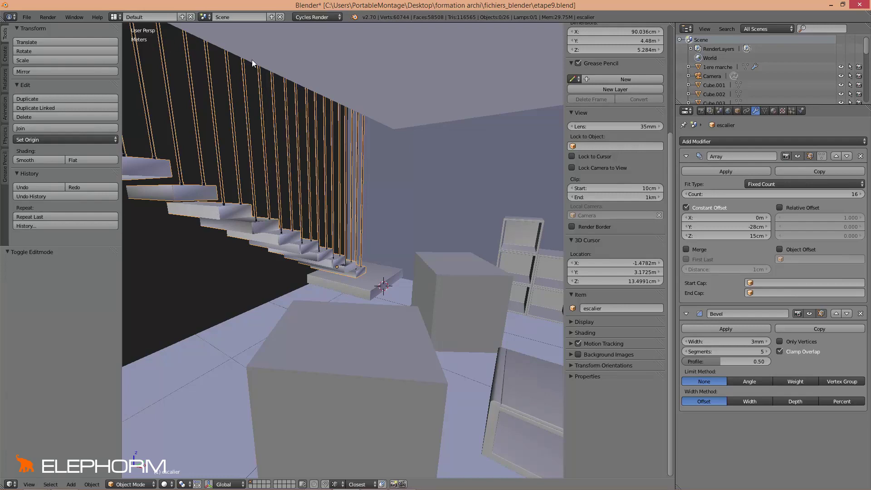
pyautogui.moveTo(357, 114); pyautogui.dragTo(349, 152, button='middle')
pyautogui.moveTo(333, 230); pyautogui.dragTo(357, 226, button='middle')
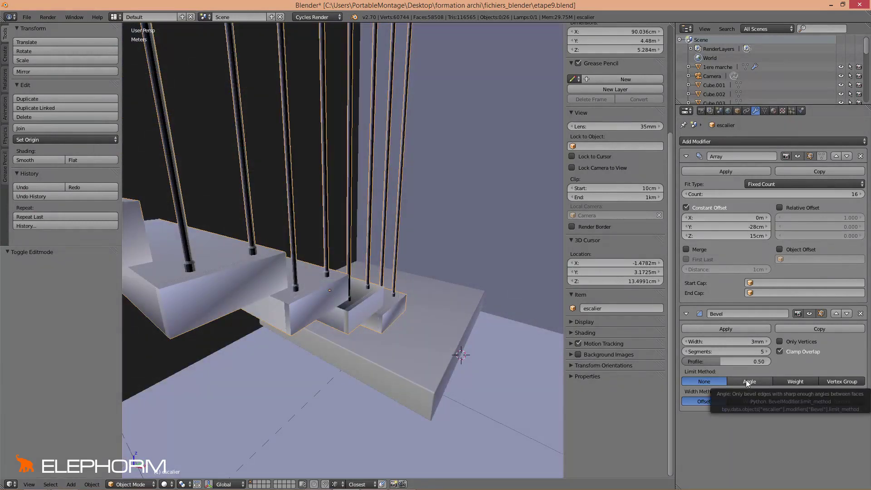
pyautogui.click(745, 381)
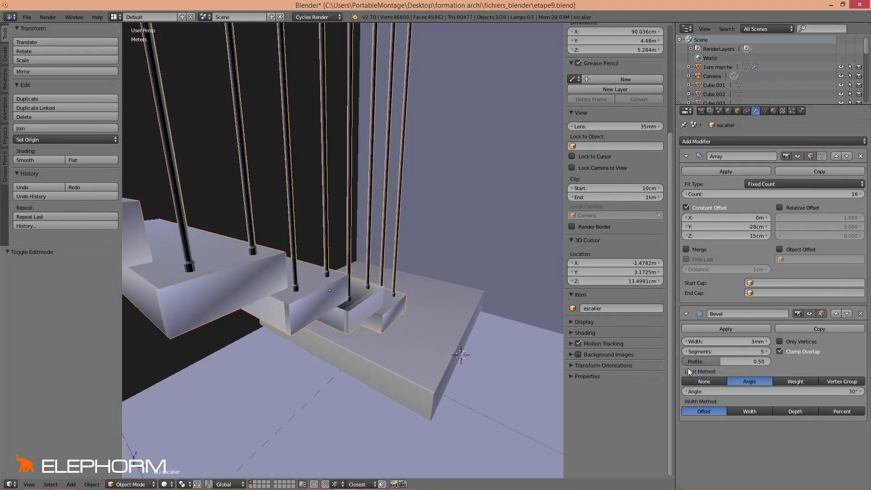
# Step: Select the staircase's entire mesh in Edit Mode, make its normals consistent facing outward, and return to Object Mode
pyautogui.scroll(-5, 308, 349)
pyautogui.moveTo(309, 347); pyautogui.dragTo(350, 217, button='middle')
pyautogui.scroll(-2, 285, 312)
pyautogui.scroll(3, 350, 217)
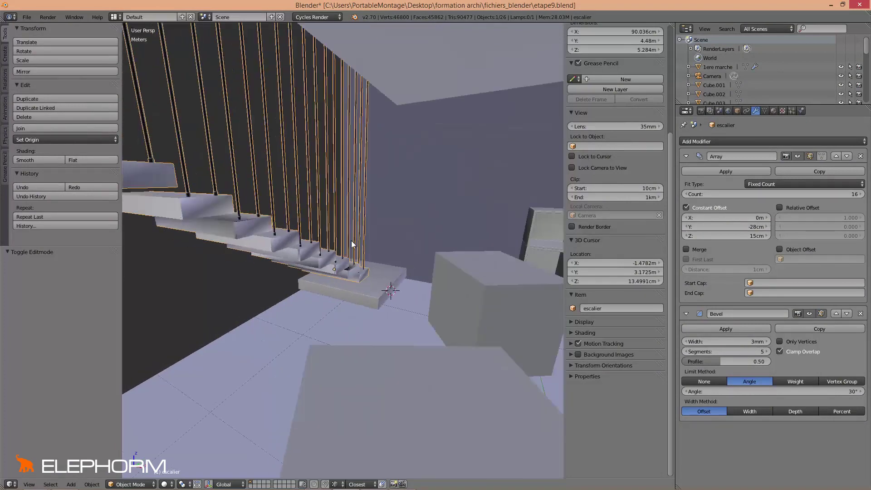
pyautogui.scroll(4, 352, 241)
pyautogui.press('Tab')
pyautogui.press('a')
pyautogui.press('a')
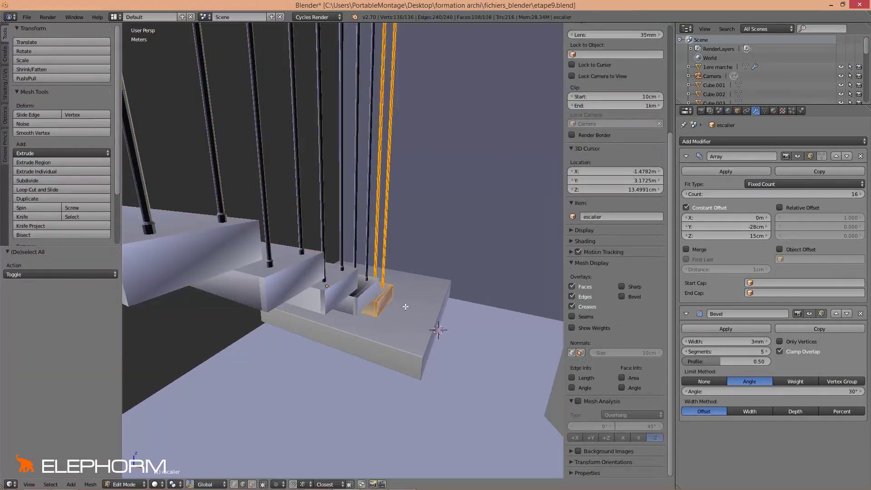
pyautogui.scroll(2, 369, 308)
pyautogui.scroll(3, 370, 307)
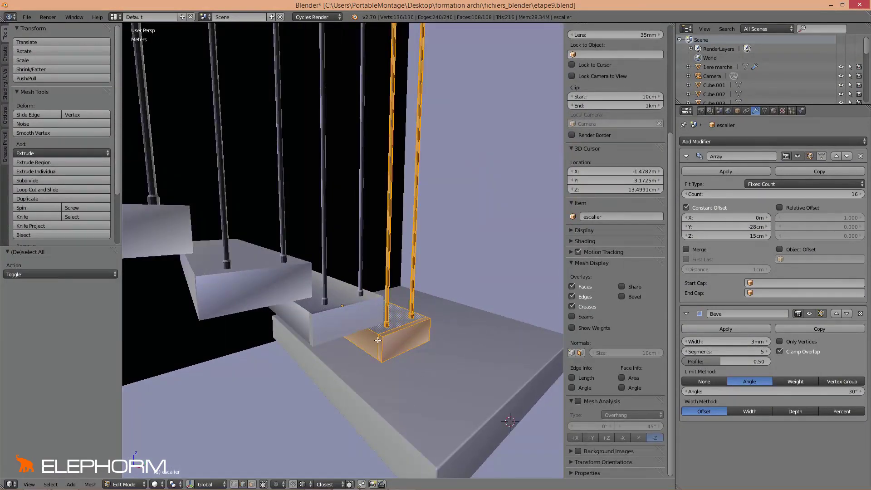
pyautogui.hotkey('ctrl', 'n')
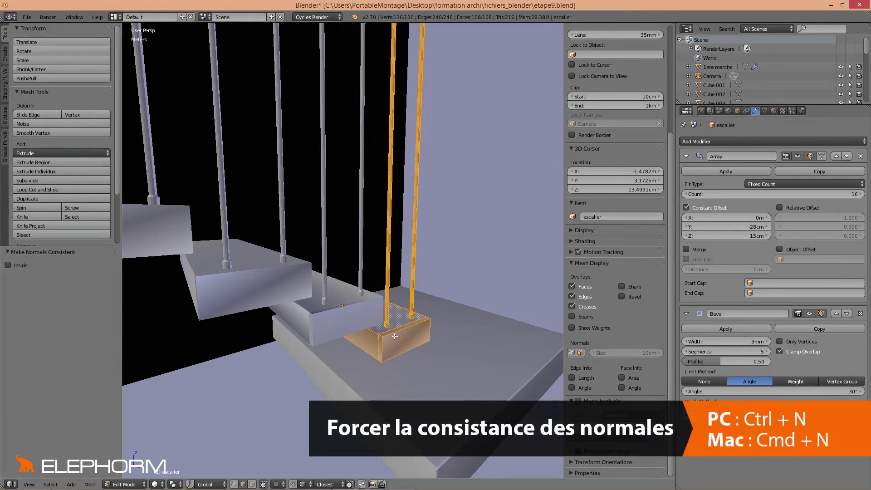
pyautogui.press('Tab')
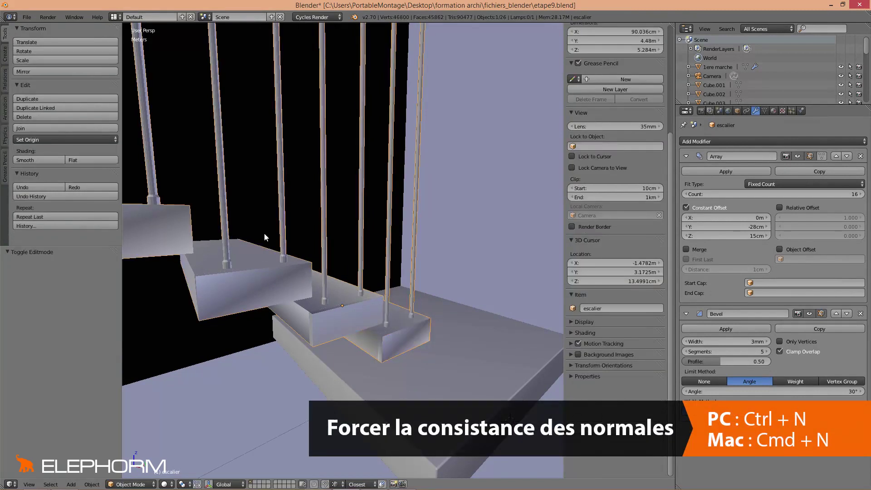
# Step: Apply smooth shading to the staircase object
pyautogui.click(39, 159)
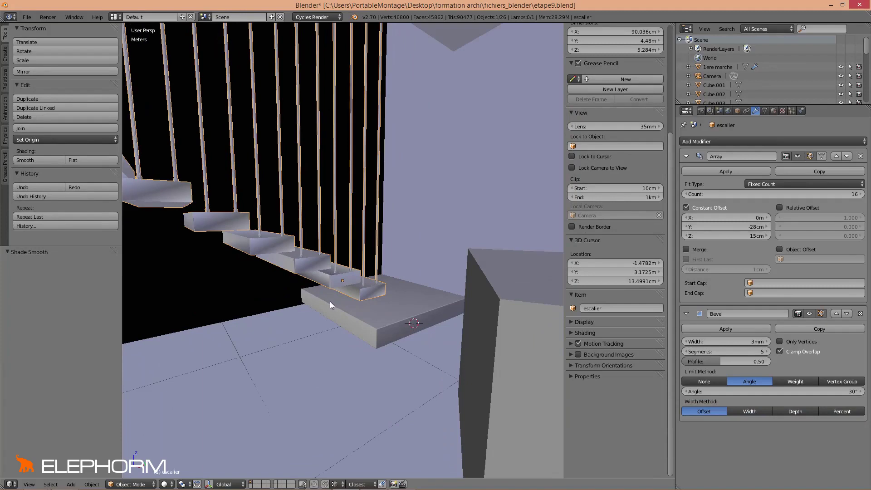
pyautogui.scroll(-4, 332, 302)
pyautogui.moveTo(334, 302)
pyautogui.mouseDown(button='middle')
pyautogui.moveTo(380, 304)
pyautogui.moveTo(334, 316)
pyautogui.moveTo(317, 308)
pyautogui.mouseUp(button='middle')
# Step: Save the scene as a new incremented file named etape10.blend in the fichiers_blender folder
pyautogui.click(26, 17)
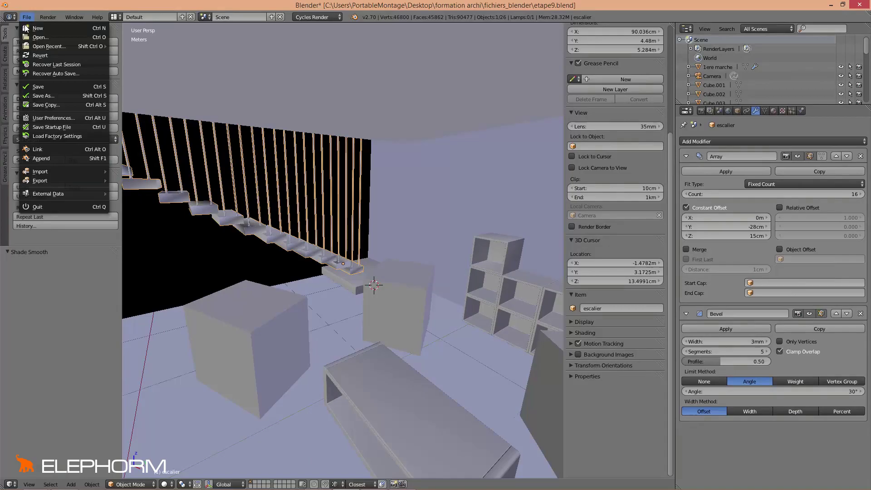
pyautogui.click(33, 94)
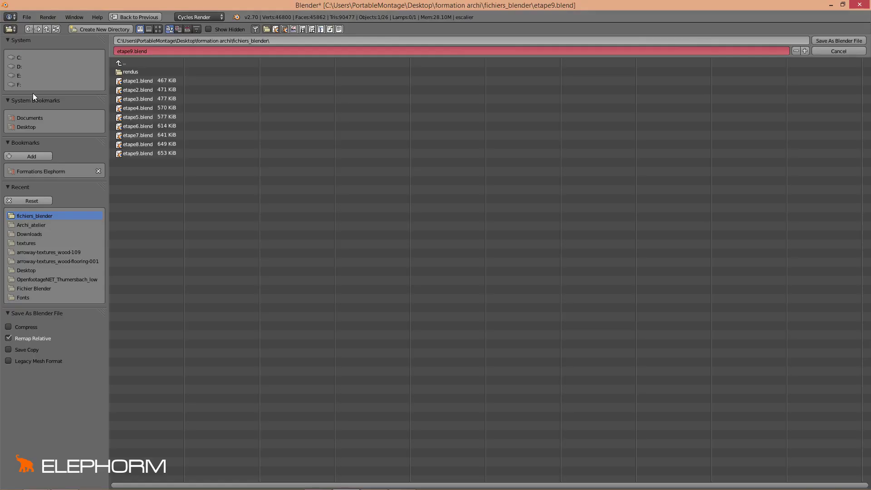
pyautogui.click(804, 51)
pyautogui.click(848, 40)
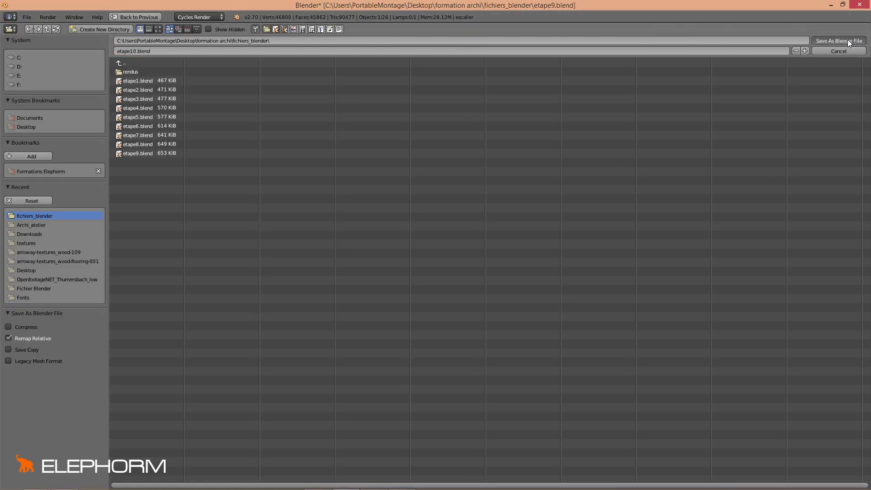